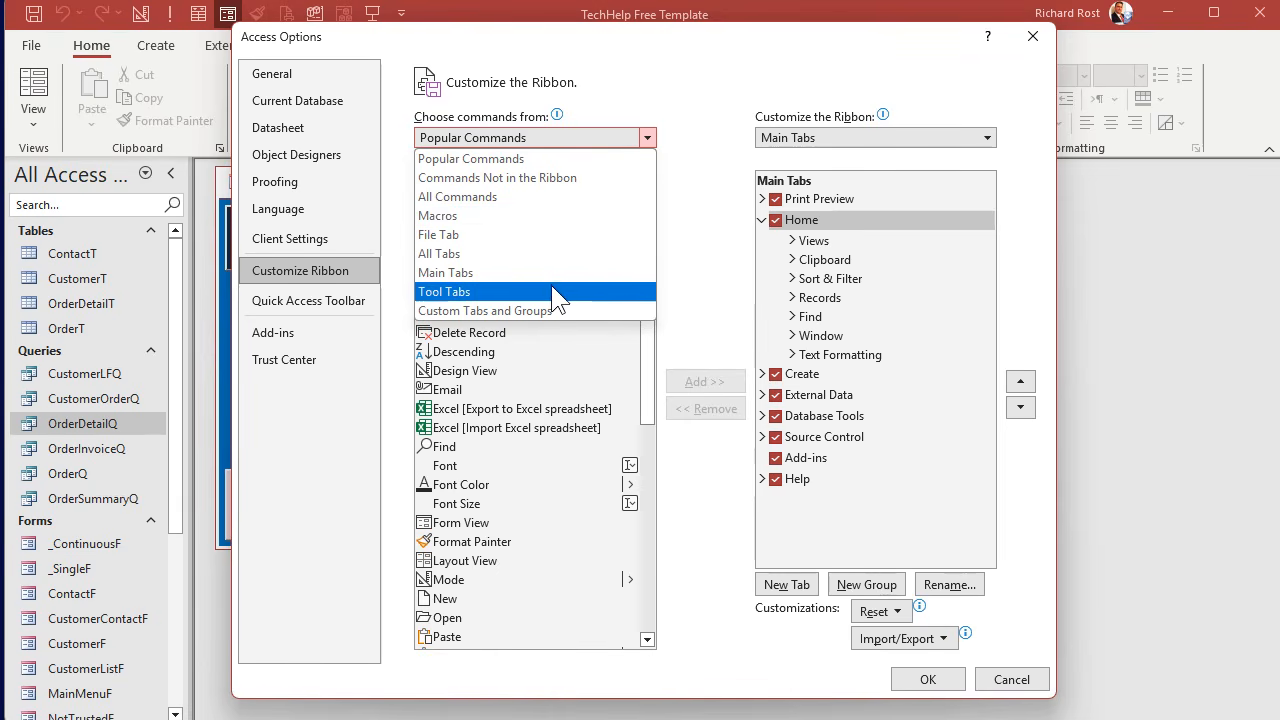
# Step: Review the Tool Tabs and All Tabs listings for ribbon customization, and return to Main Tabs
pyautogui.click(700, 177)
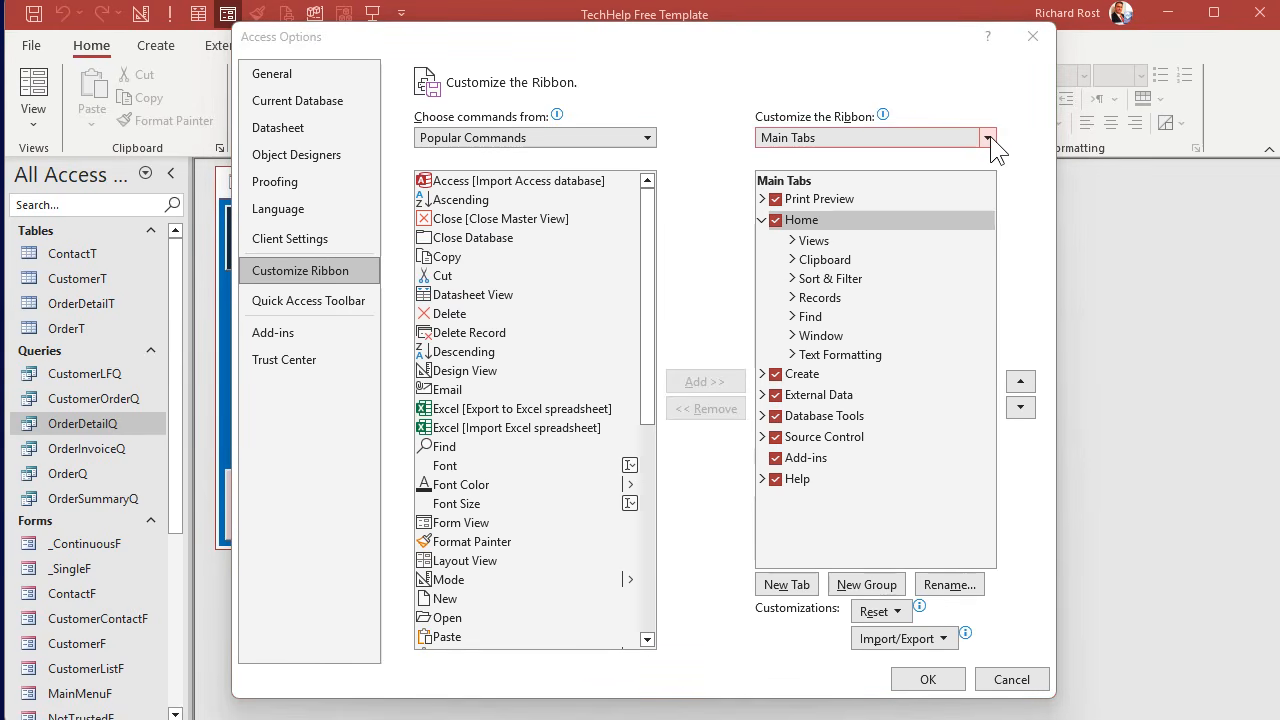
pyautogui.click(988, 137)
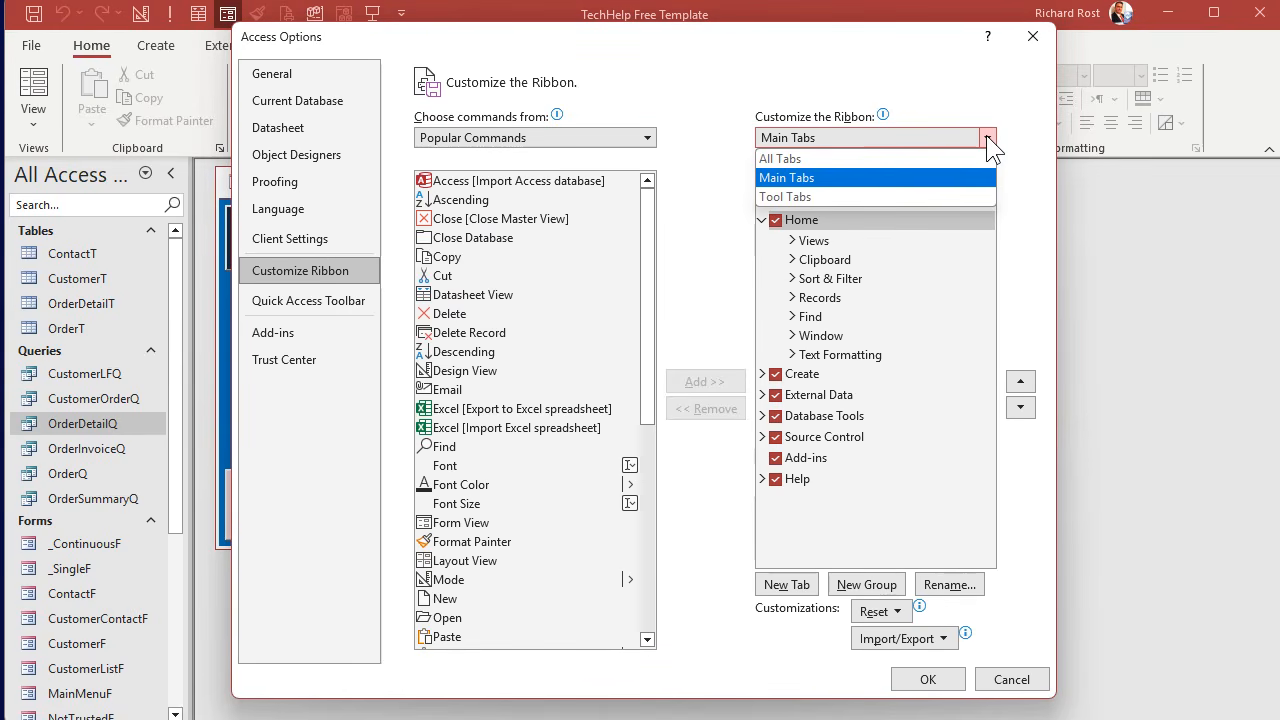
pyautogui.click(869, 194)
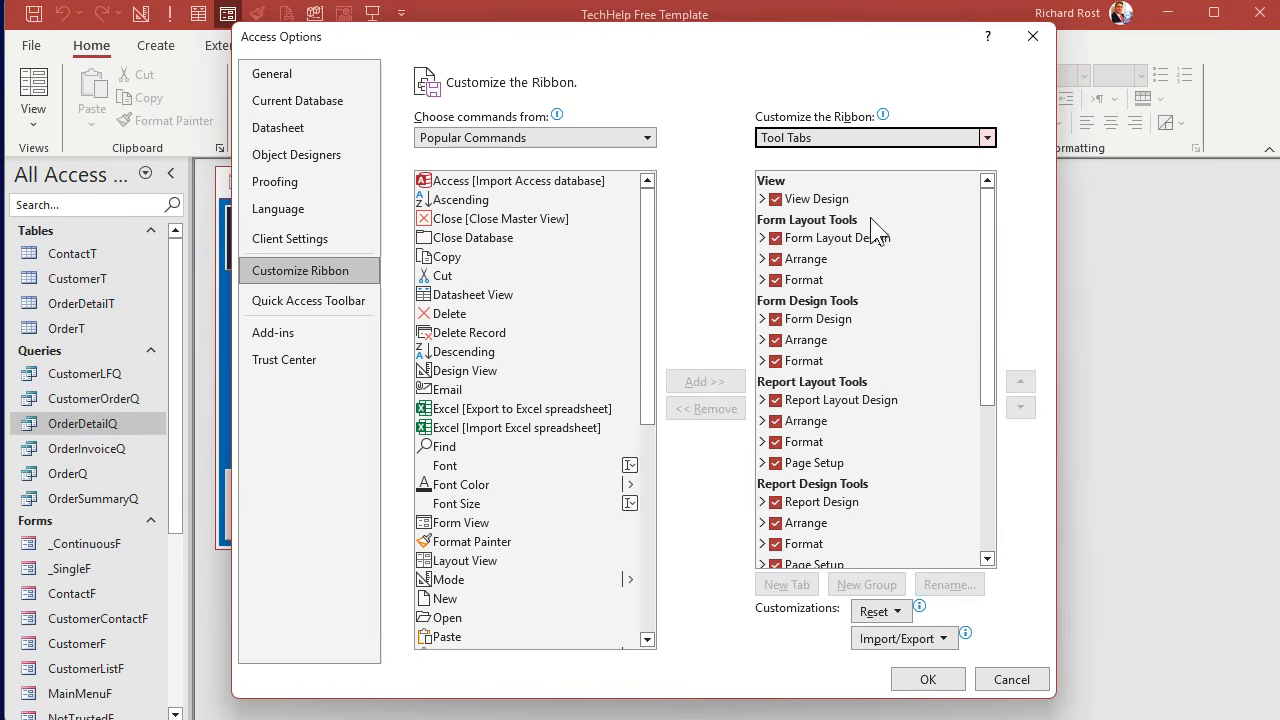
pyautogui.click(987, 138)
pyautogui.click(893, 162)
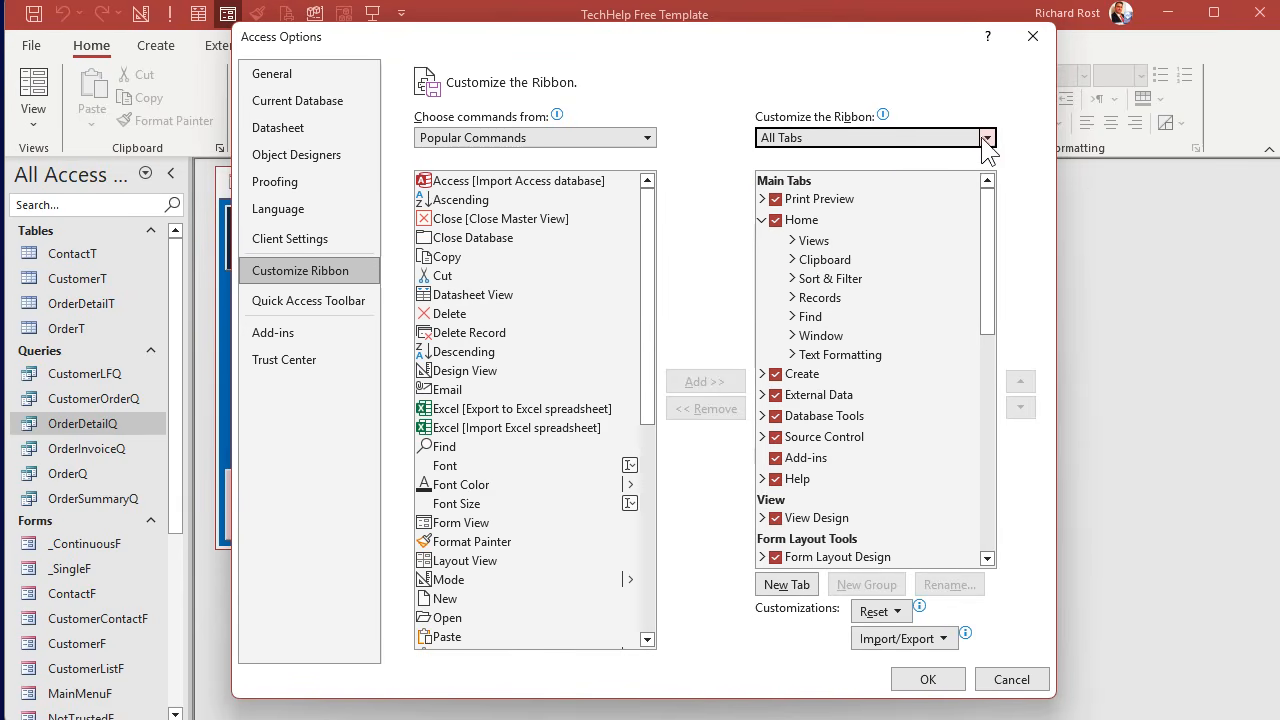
pyautogui.click(987, 138)
pyautogui.click(886, 178)
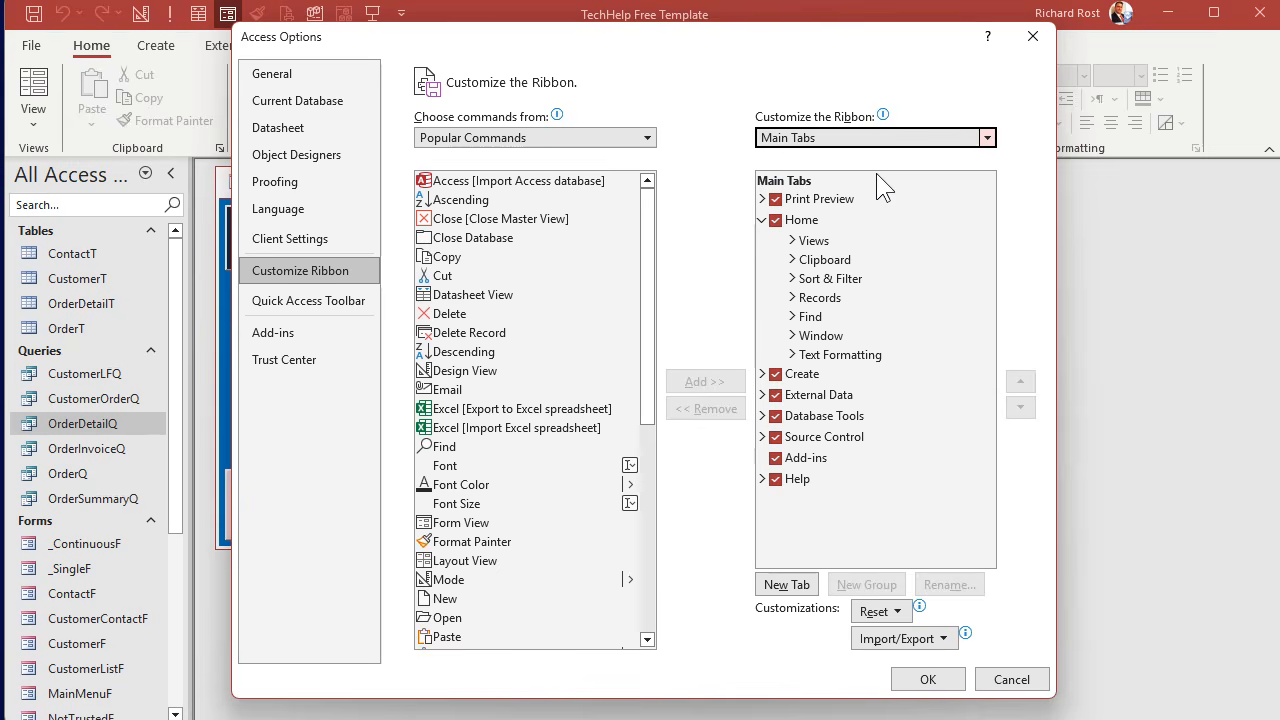
# Step: Create a new custom ribbon tab and move it above Print Preview to the start of the Main Tabs list
pyautogui.click(789, 584)
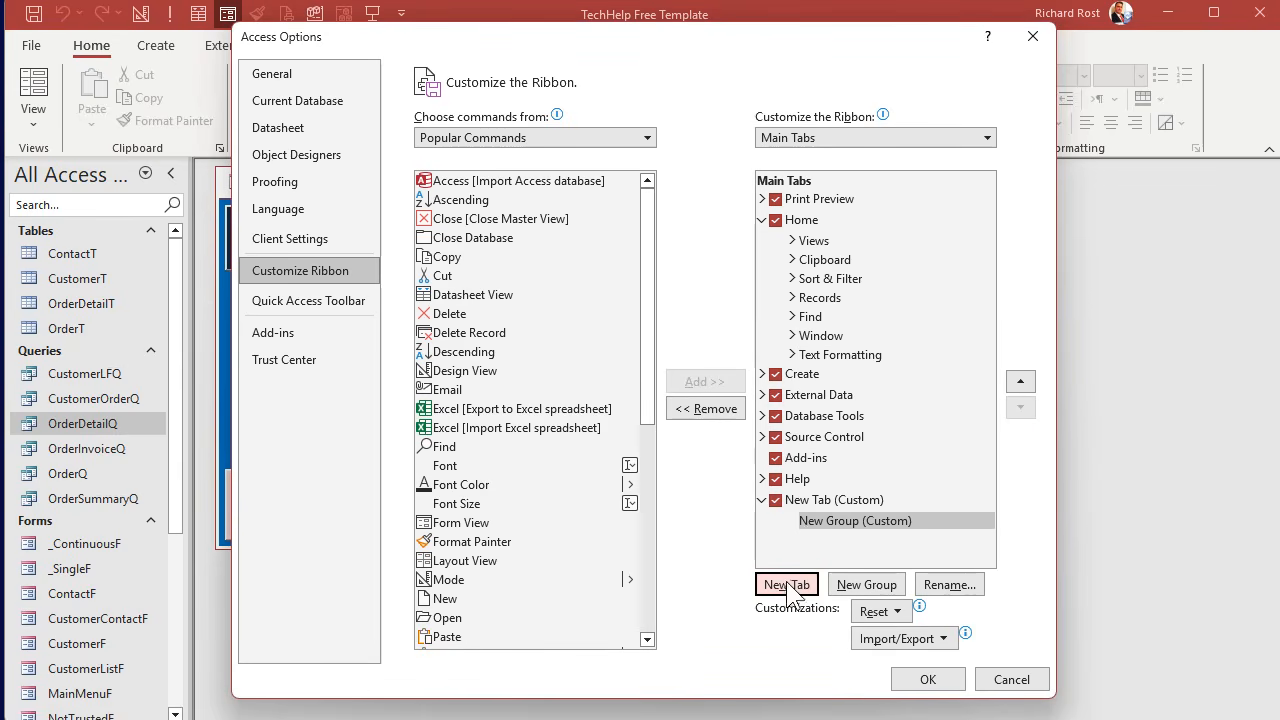
pyautogui.click(822, 501)
pyautogui.click(1022, 382)
pyautogui.click(1022, 382)
pyautogui.click(1022, 382)
pyautogui.click(1022, 382)
pyautogui.click(1022, 382)
pyautogui.click(1022, 382)
pyautogui.click(1022, 382)
pyautogui.click(1022, 382)
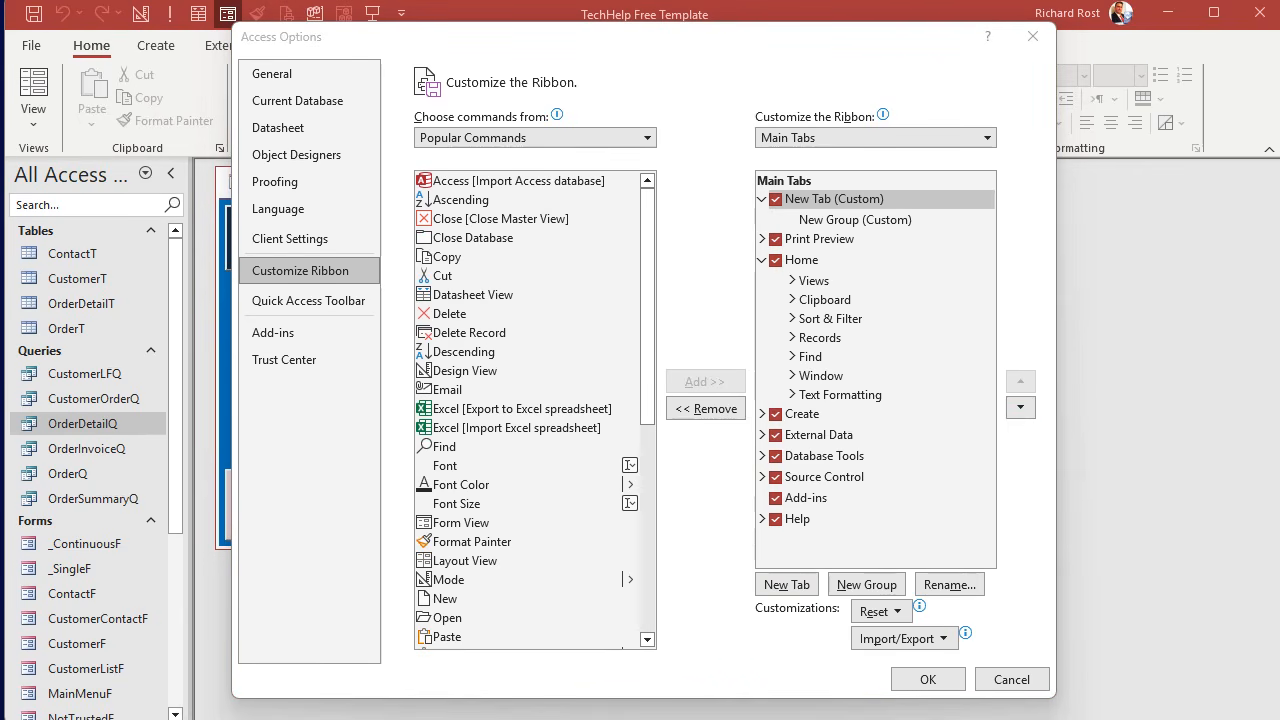
# Step: Rename the new custom tab with its owner's first name in possessive form followed by "Tab"
pyautogui.click(825, 194)
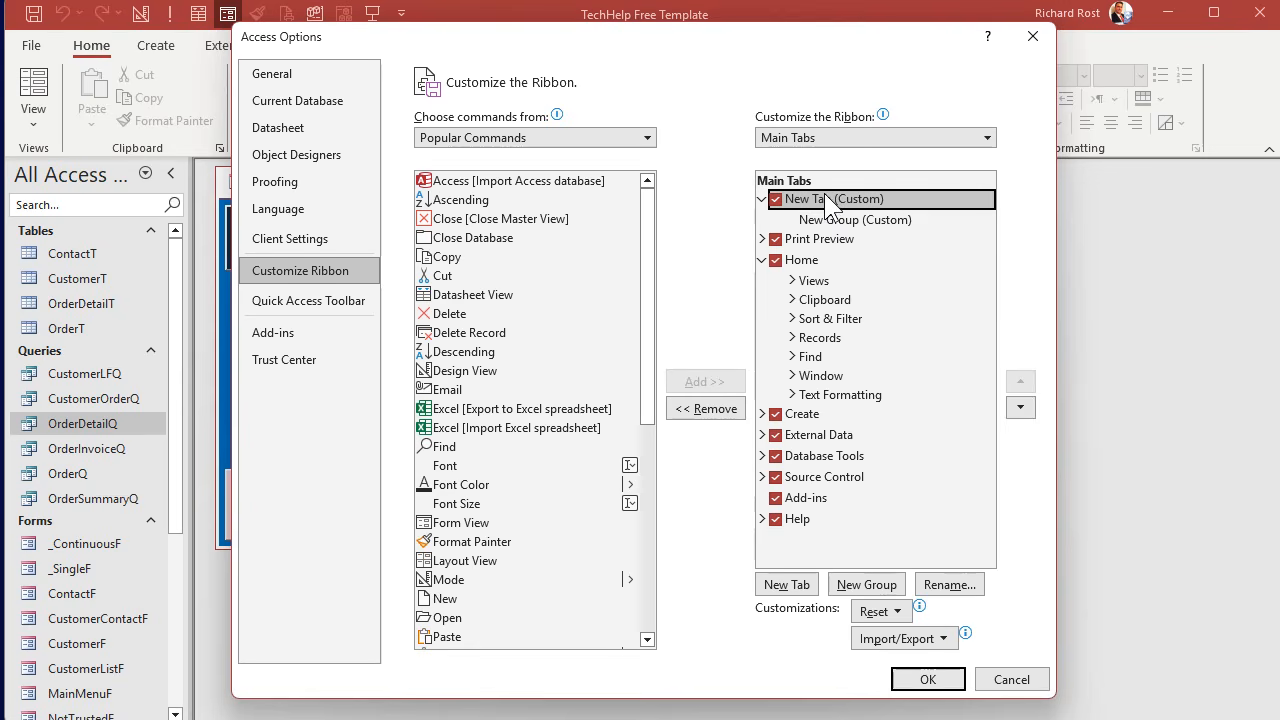
pyautogui.rightClick(825, 195)
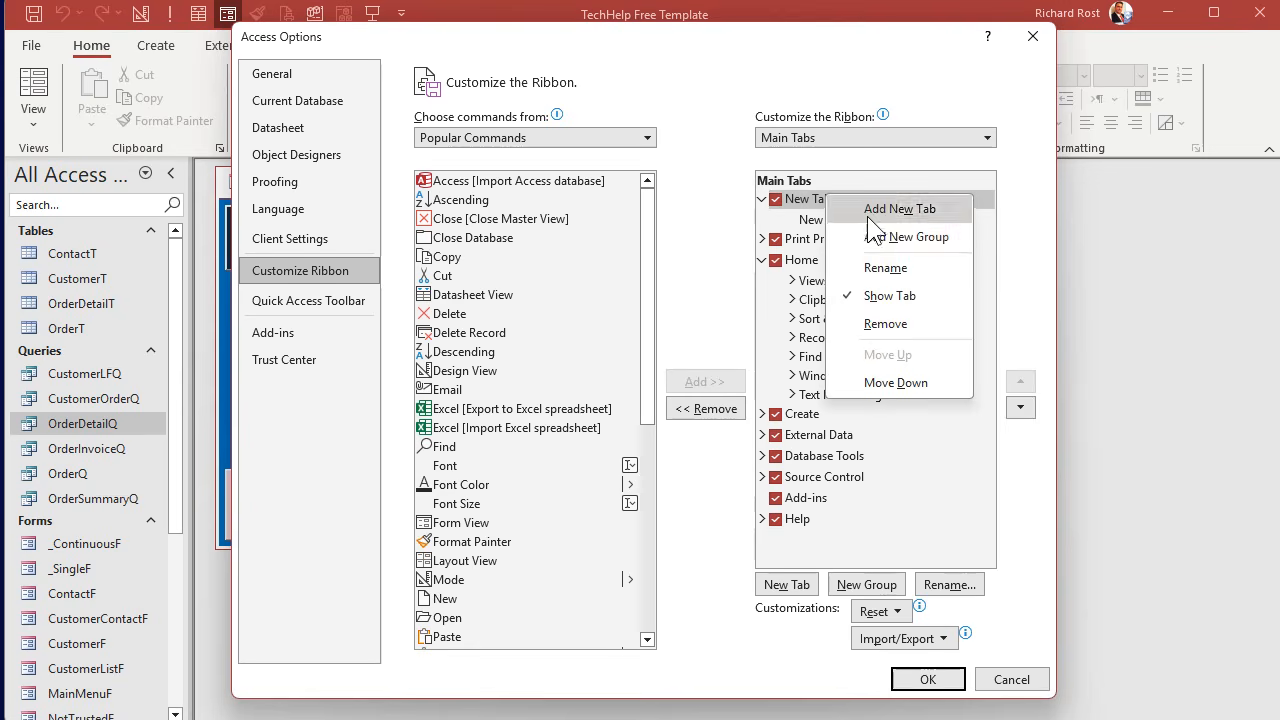
pyautogui.click(885, 268)
pyautogui.write("Rick's Tab")
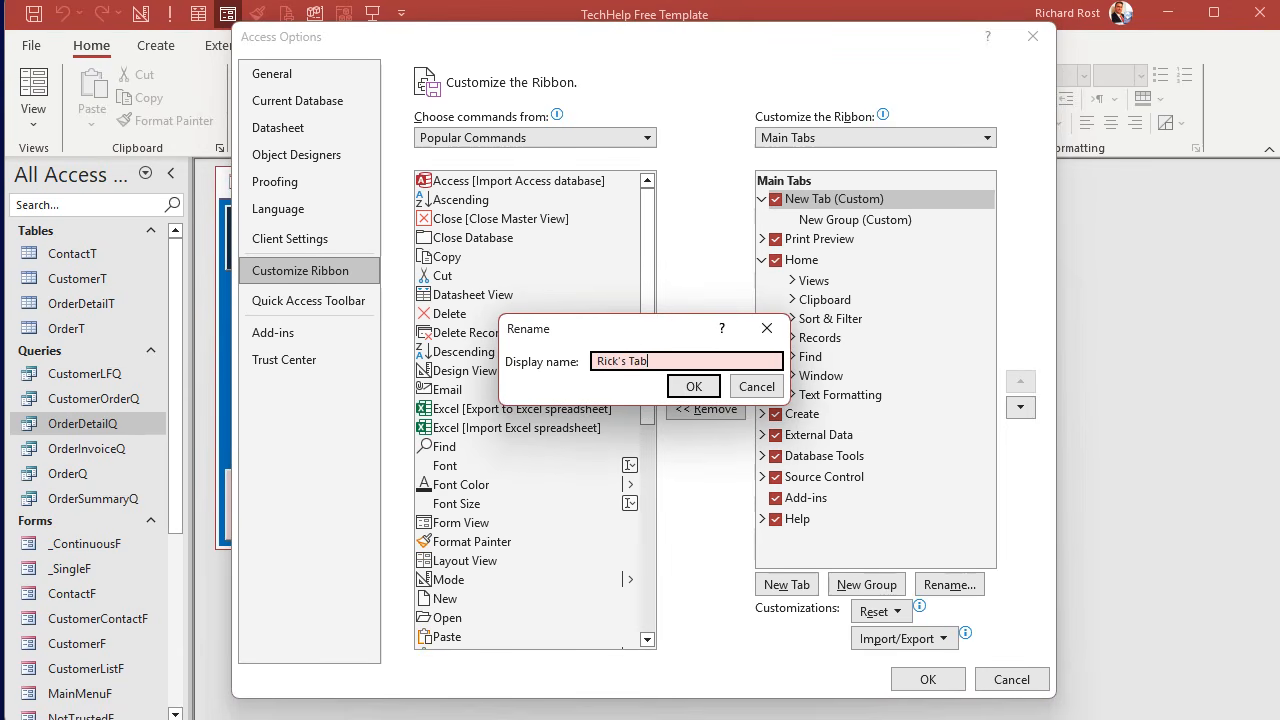
pyautogui.press('Return')
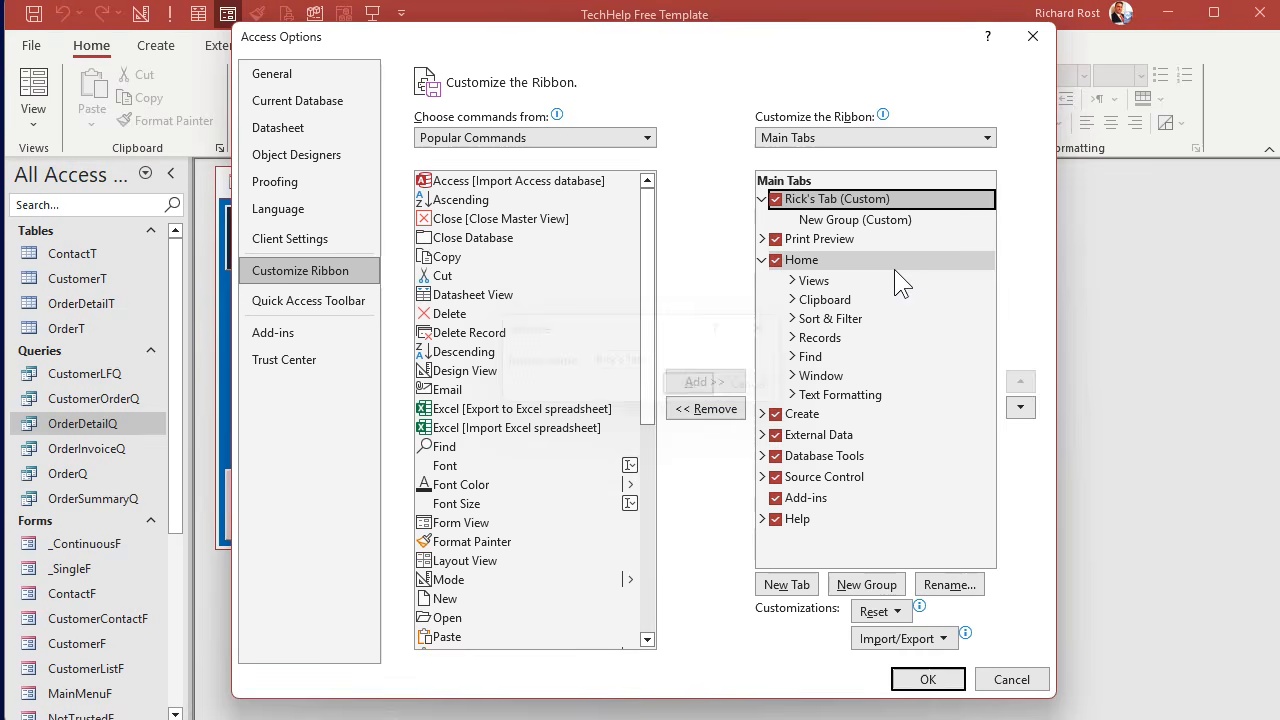
# Step: Give the new custom group the smiley face symbol and rename it with the owner's first name in possessive form followed by "Group"
pyautogui.click(858, 222)
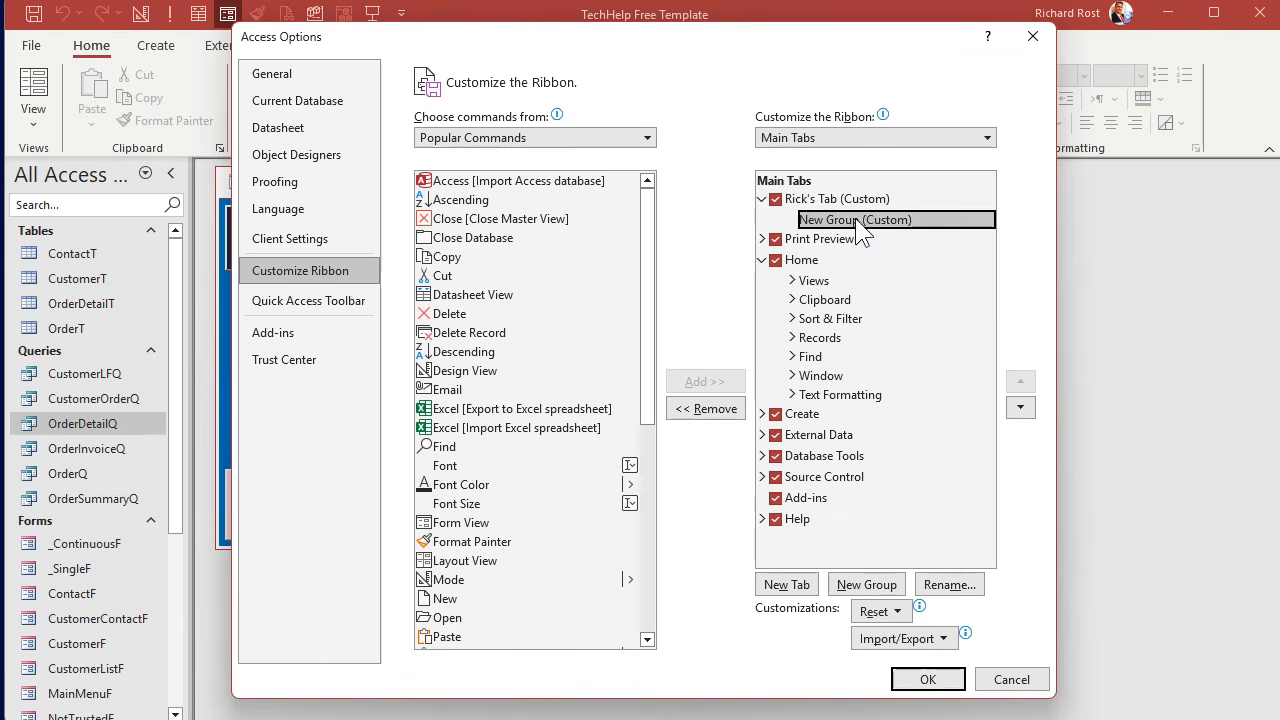
pyautogui.rightClick(856, 222)
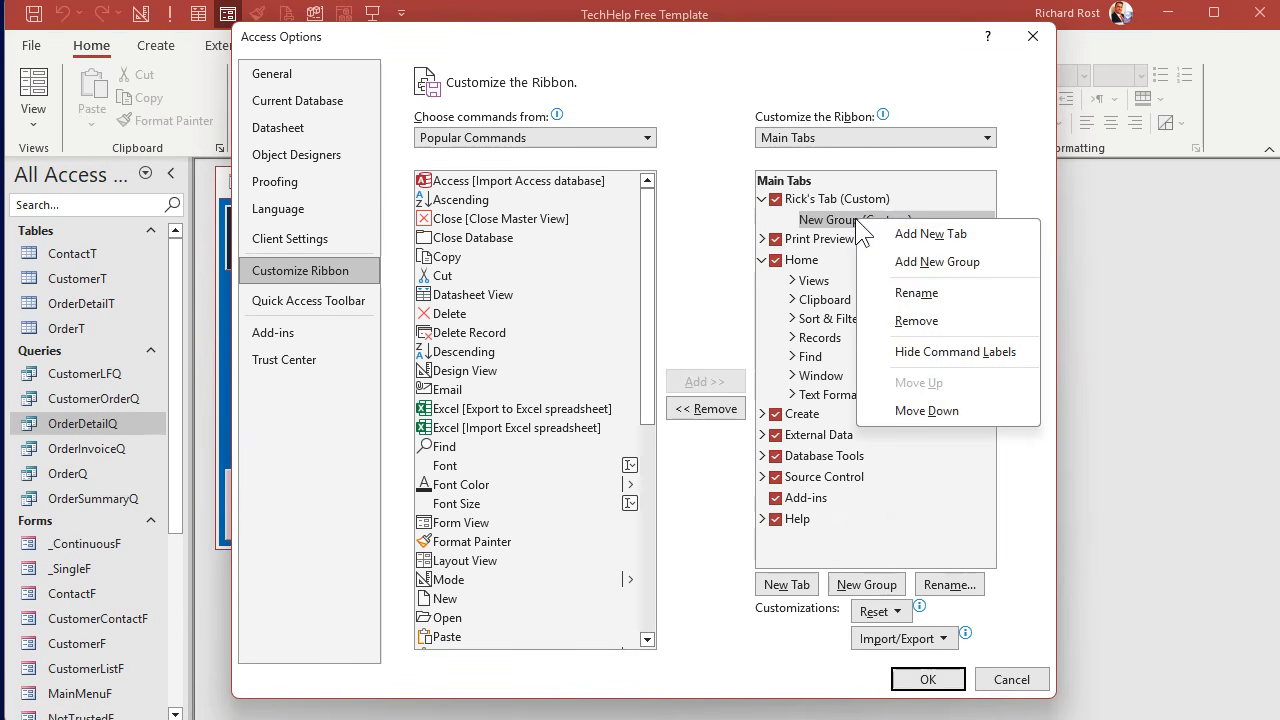
pyautogui.click(912, 293)
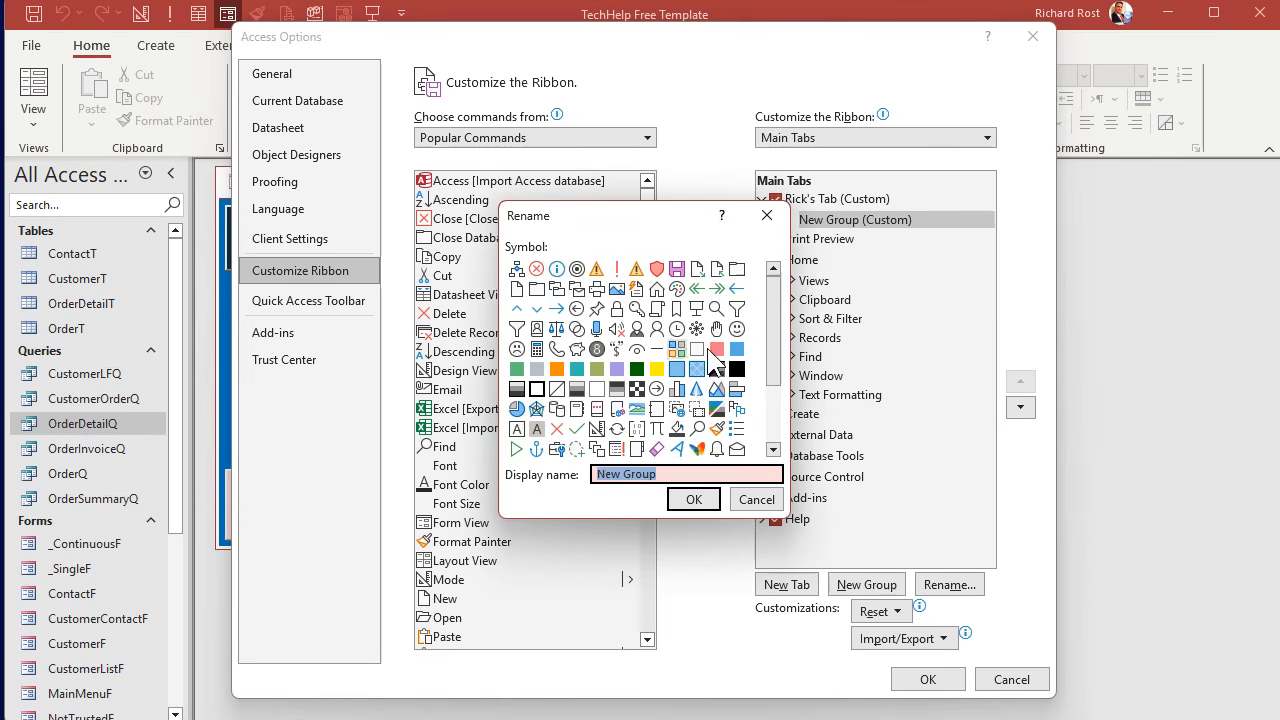
pyautogui.click(739, 331)
pyautogui.moveTo(694, 476); pyautogui.dragTo(554, 473)
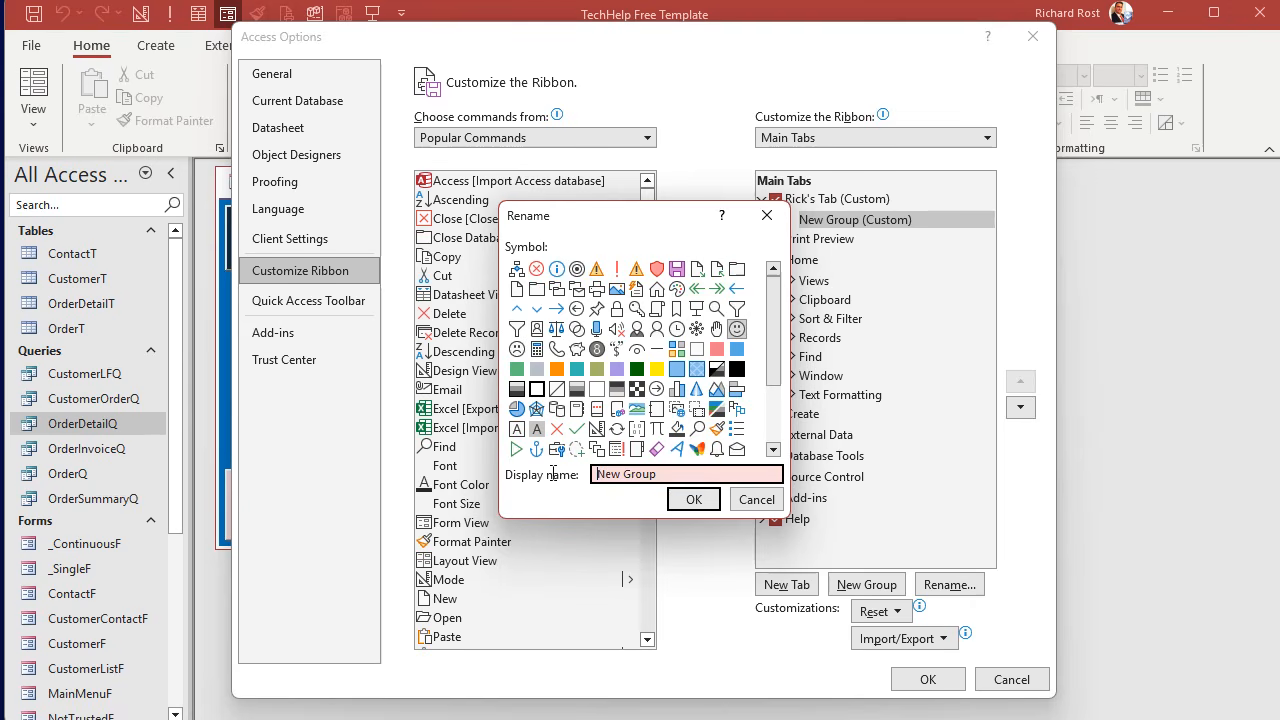
pyautogui.write("Rick's Group")
pyautogui.press('Return')
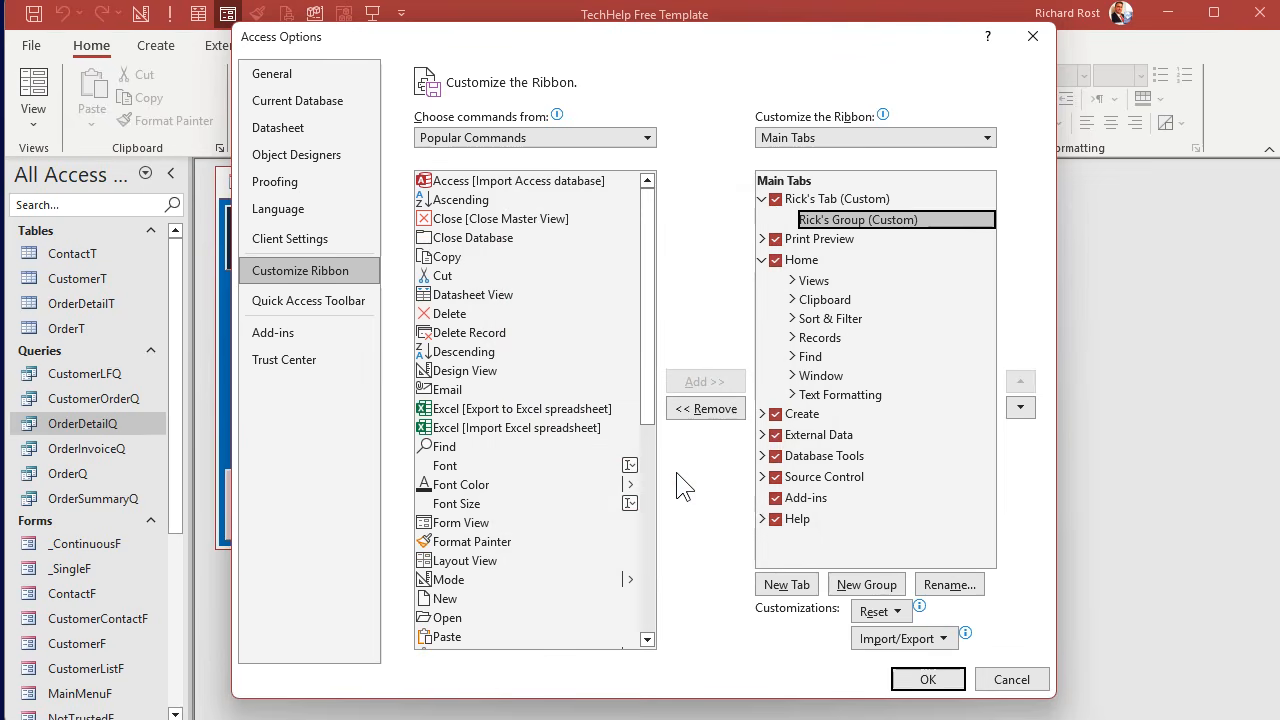
# Step: Choose from All Commands and add Create Data Macros to the custom group
pyautogui.click(648, 137)
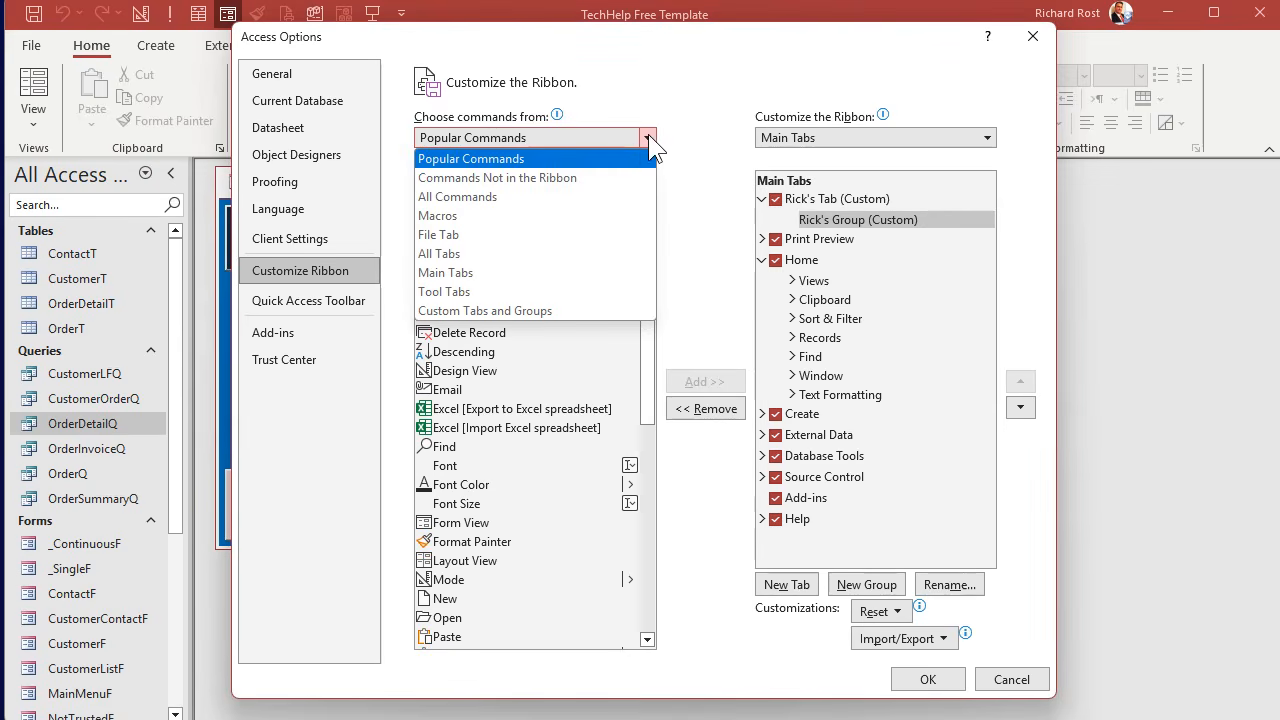
pyautogui.click(520, 196)
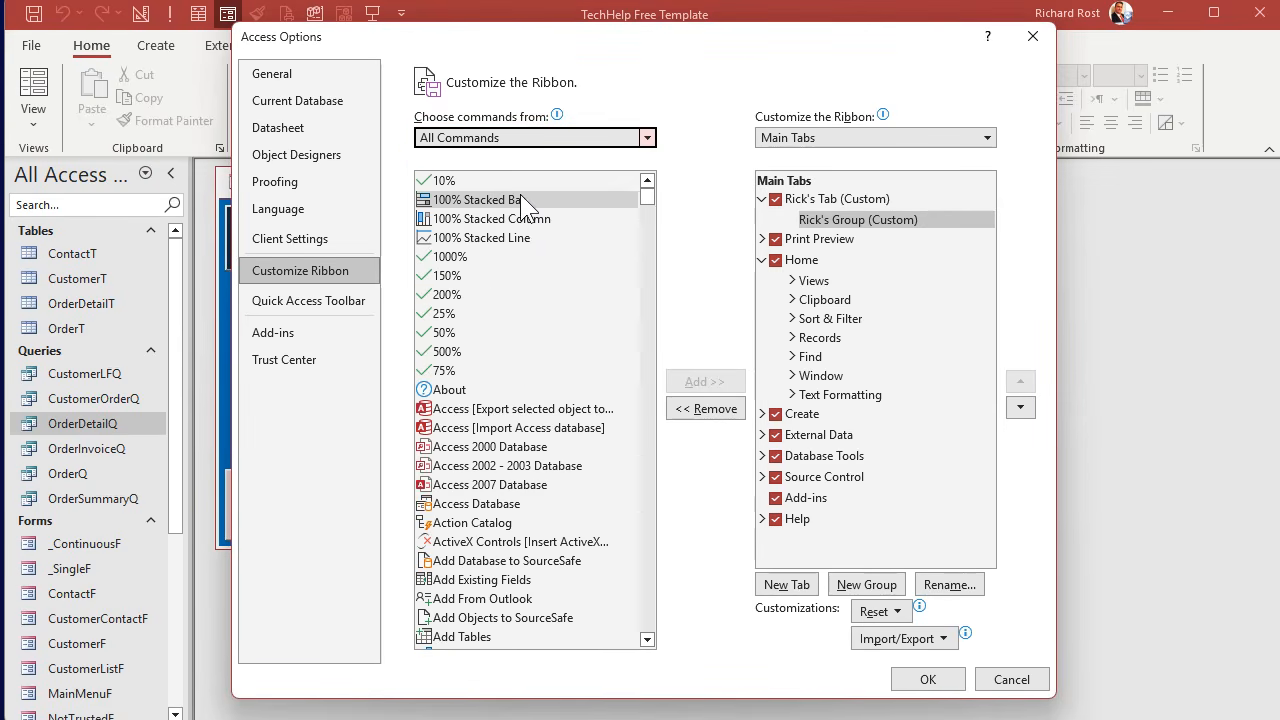
pyautogui.moveTo(648, 197); pyautogui.dragTo(640, 294)
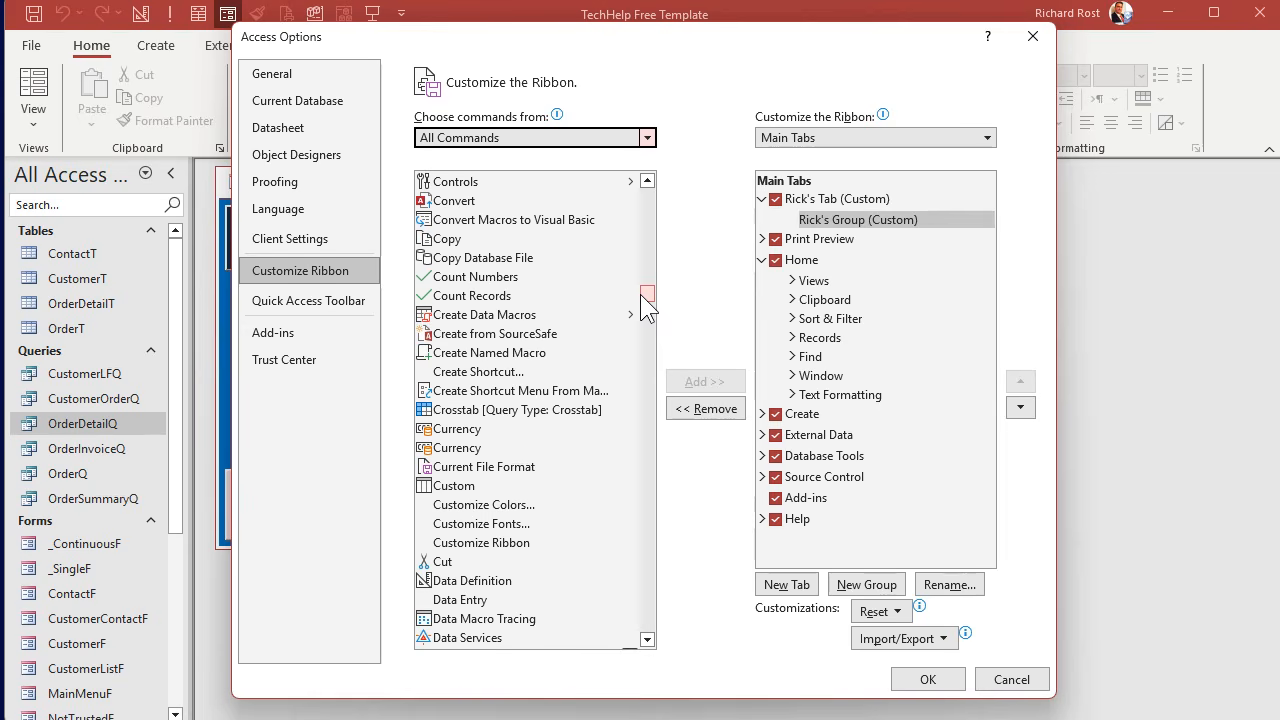
pyautogui.moveTo(640, 294); pyautogui.dragTo(640, 294)
pyautogui.click(508, 314)
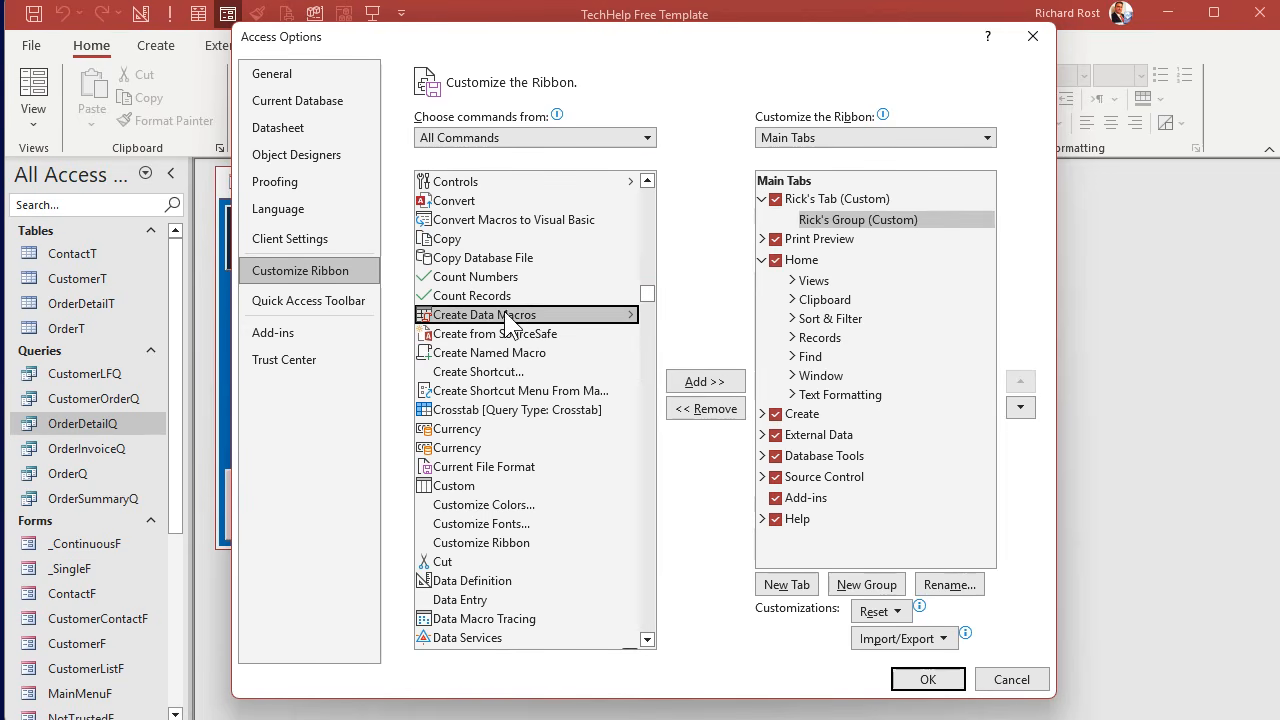
pyautogui.click(700, 380)
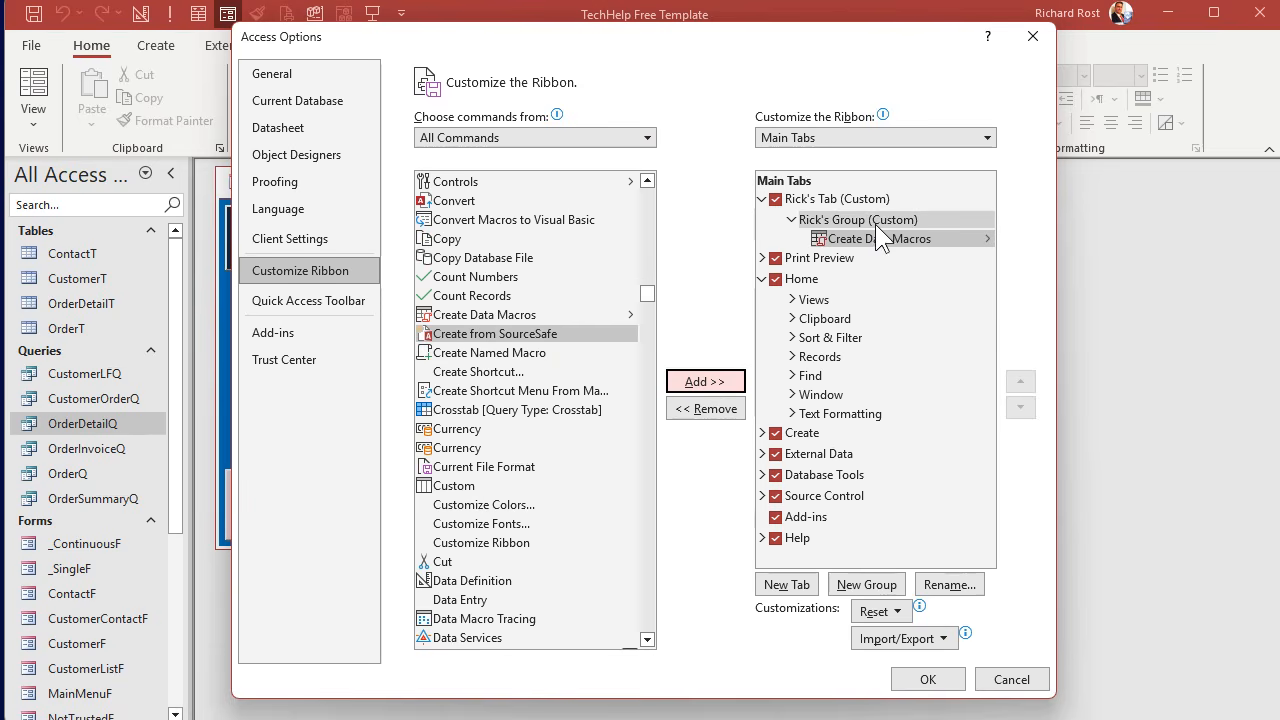
# Step: Add the Crosstab [Query Type: Crosstab] and Insert Columns commands to the custom group
pyautogui.click(485, 409)
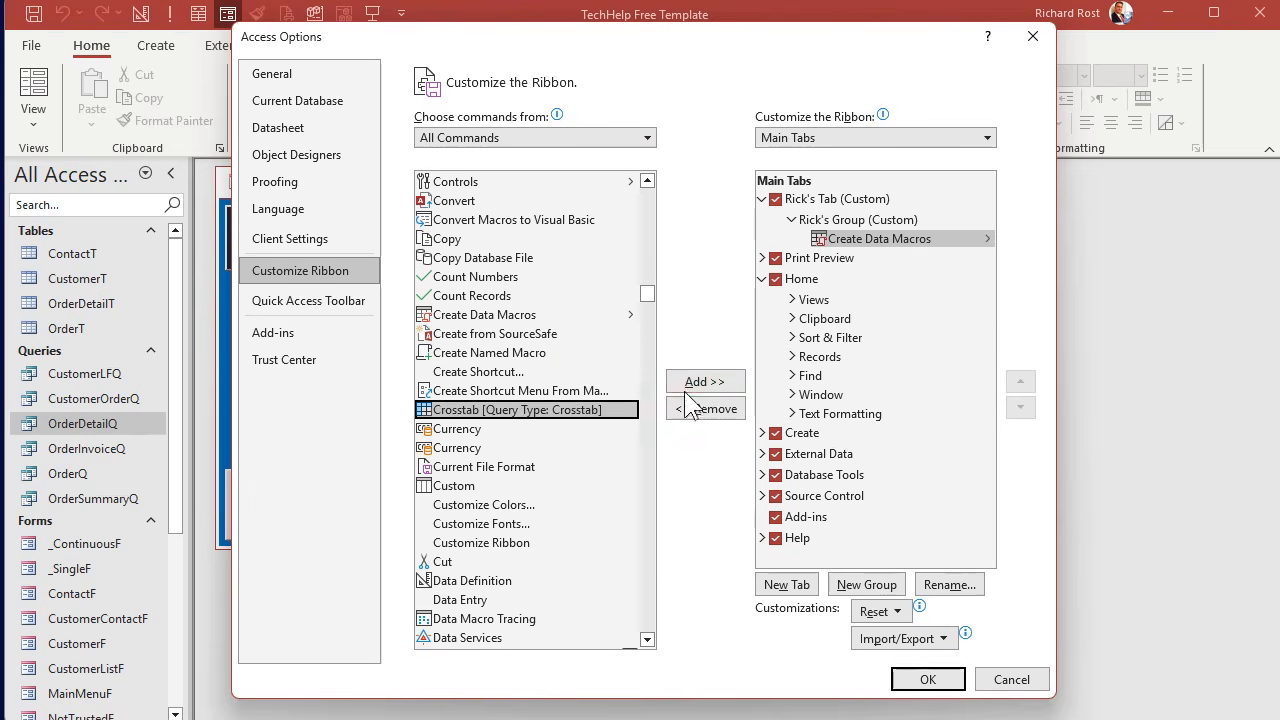
pyautogui.click(706, 382)
pyautogui.moveTo(650, 298); pyautogui.dragTo(650, 399)
pyautogui.click(514, 388)
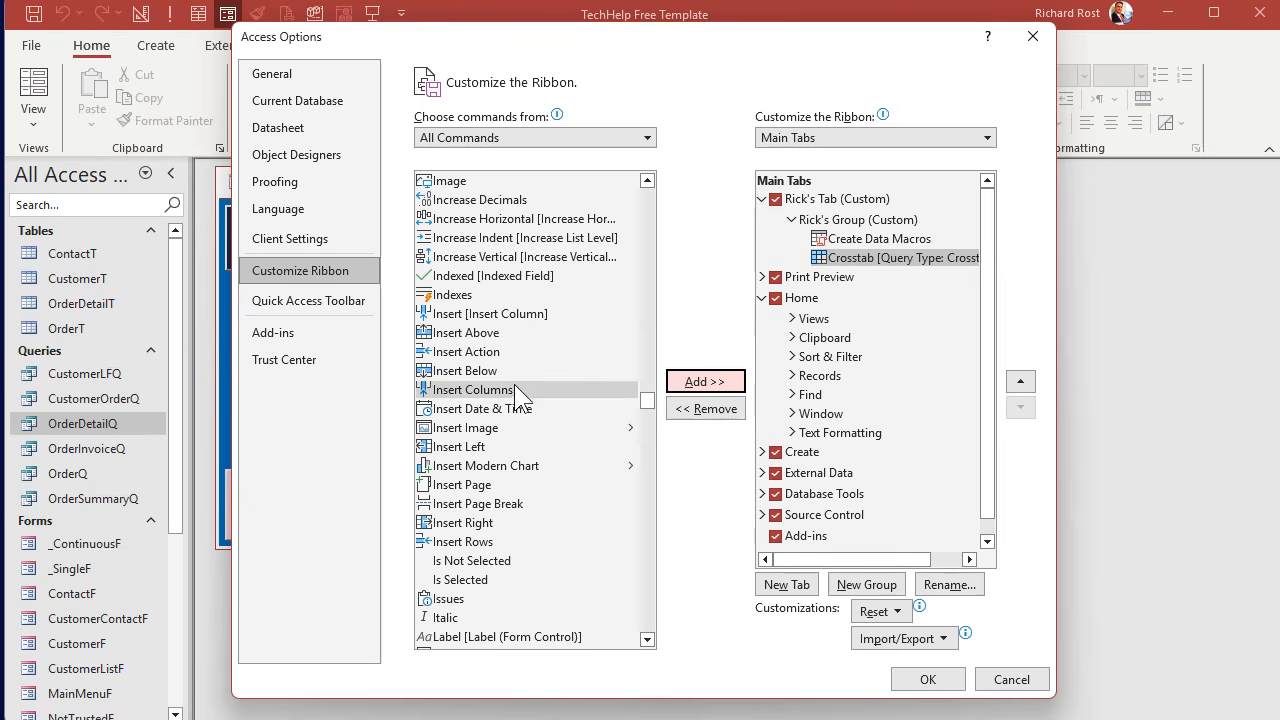
pyautogui.click(720, 385)
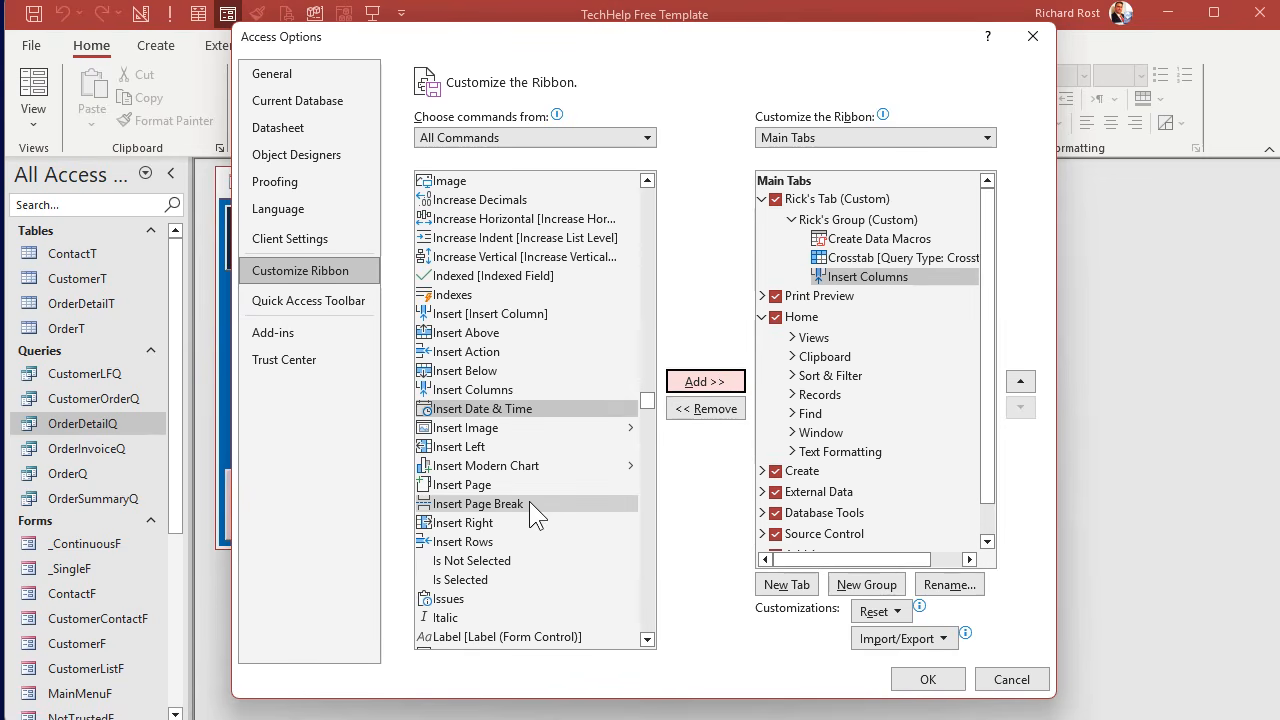
# Step: Add the Indexes command as the first item of the custom group and apply the ribbon changes
pyautogui.click(462, 296)
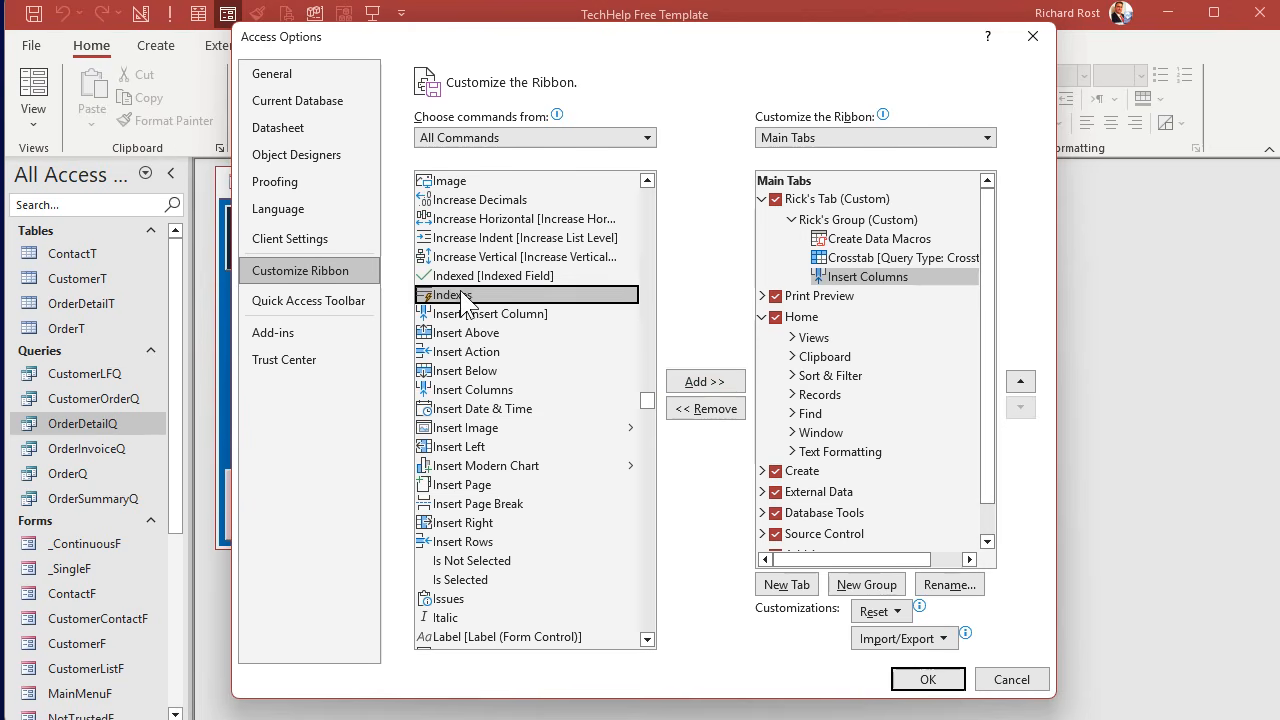
pyautogui.click(700, 381)
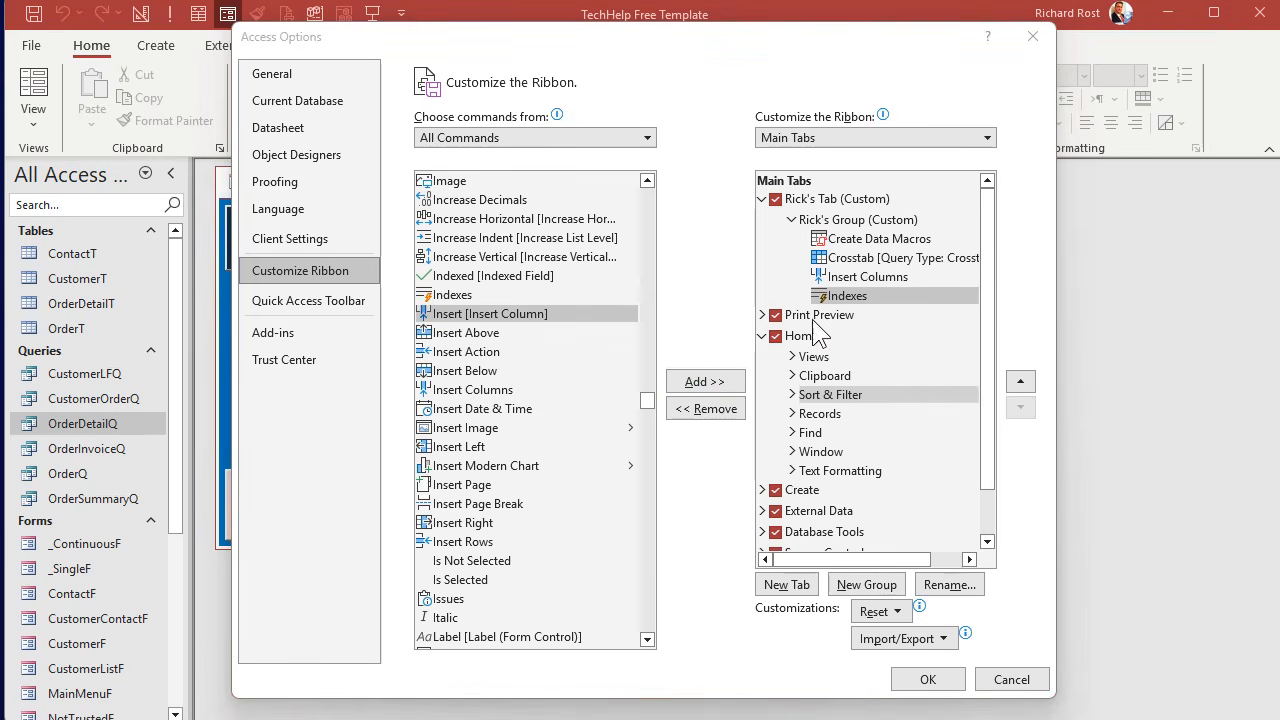
pyautogui.click(886, 290)
pyautogui.click(1021, 379)
pyautogui.click(1021, 379)
pyautogui.click(1021, 379)
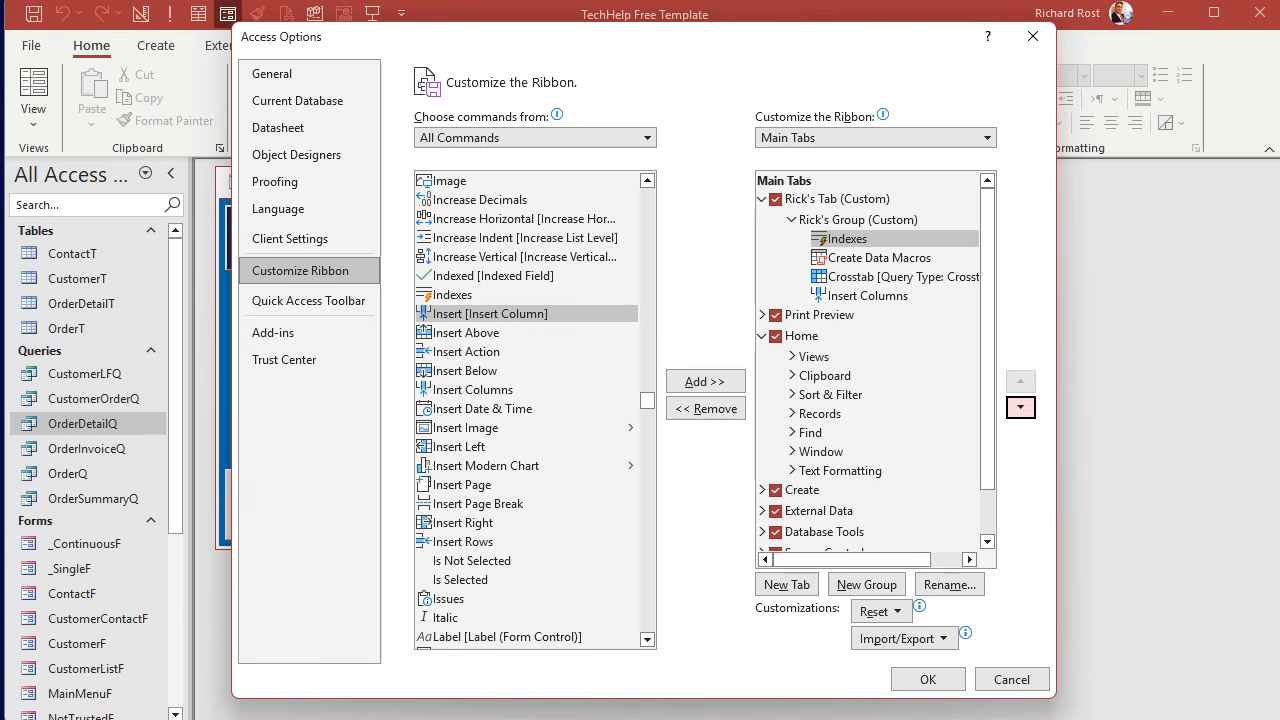
pyautogui.click(940, 683)
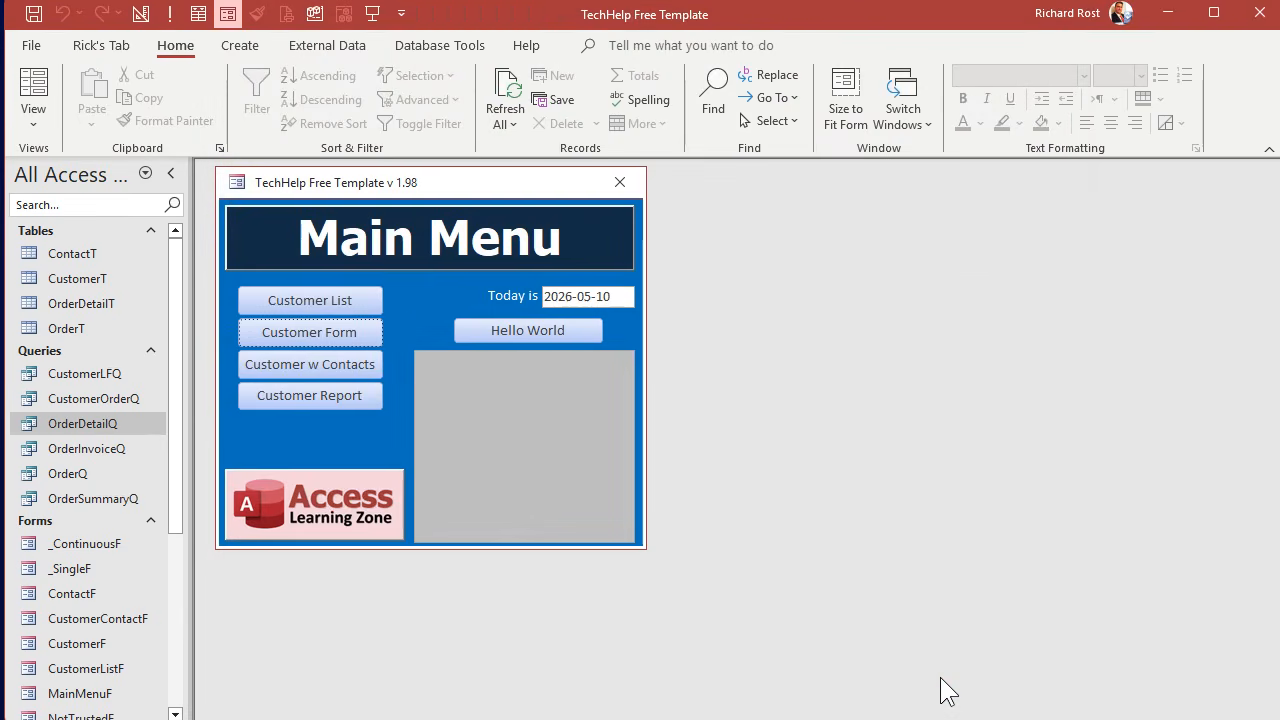
# Step: Check the custom ribbon tab's commands, both with the main menu form active and with the CustomerT table open in Design View
pyautogui.click(101, 46)
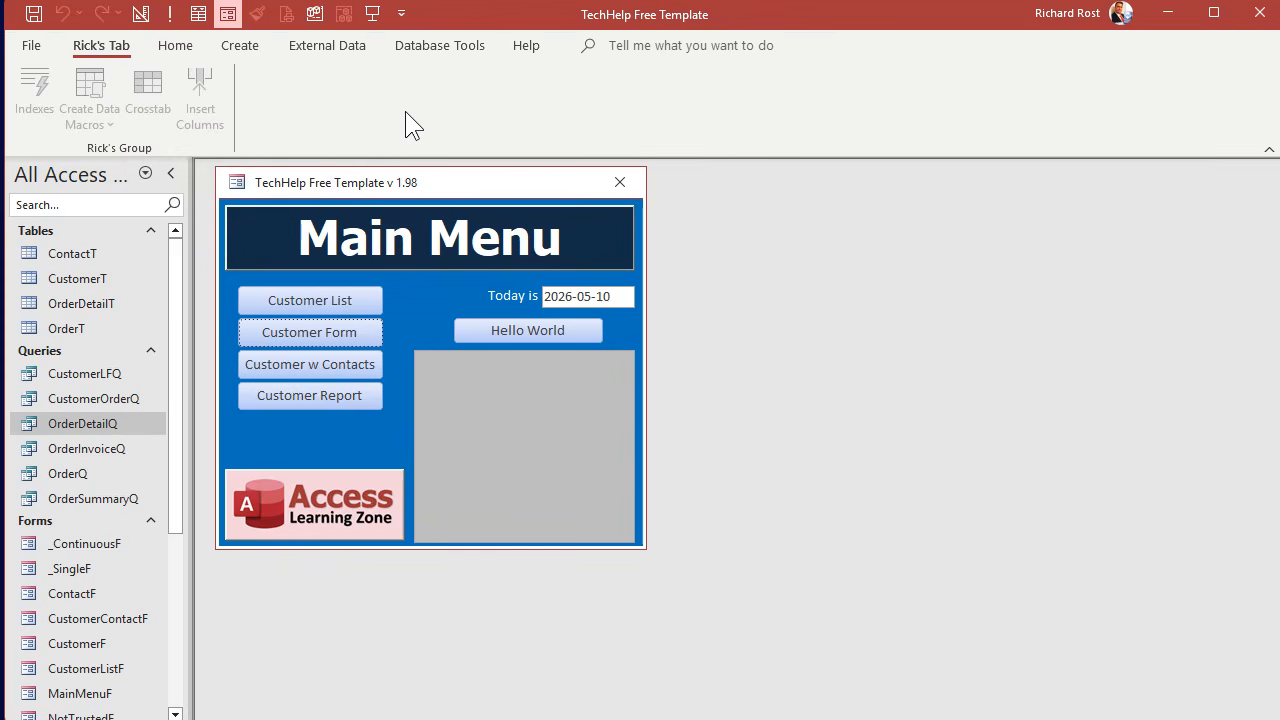
pyautogui.click(85, 280)
pyautogui.rightClick(84, 279)
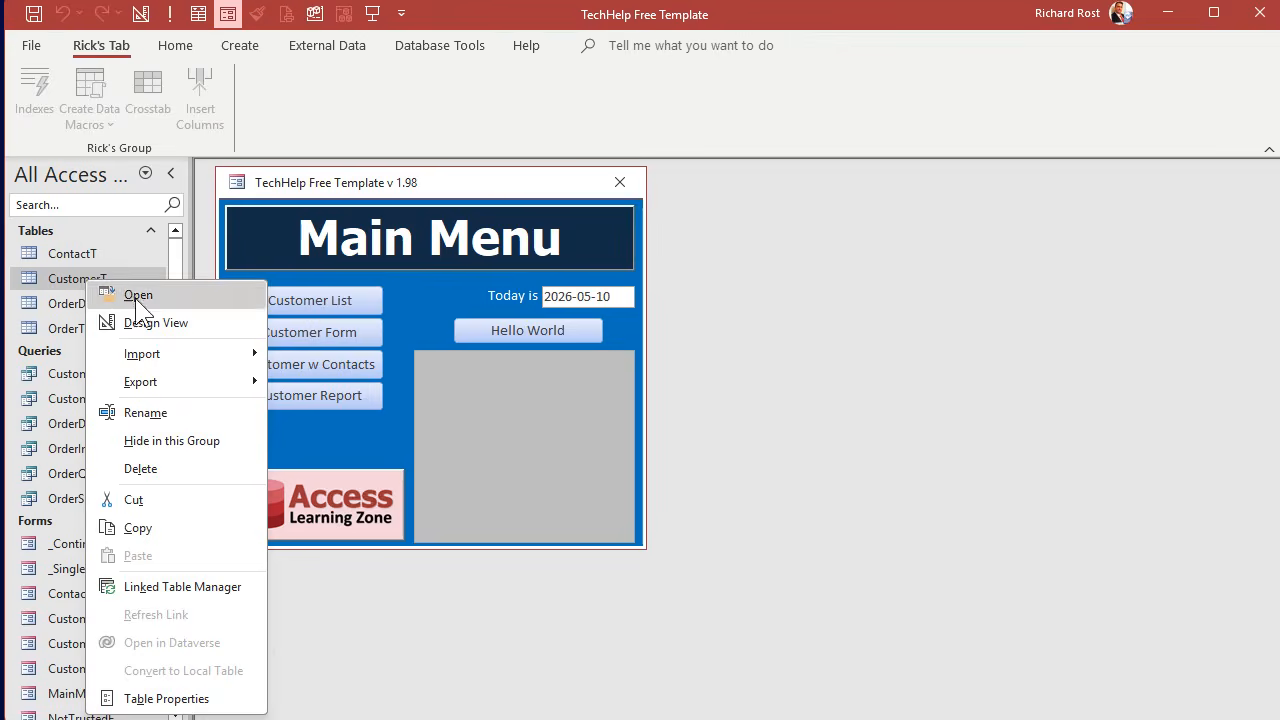
pyautogui.click(142, 322)
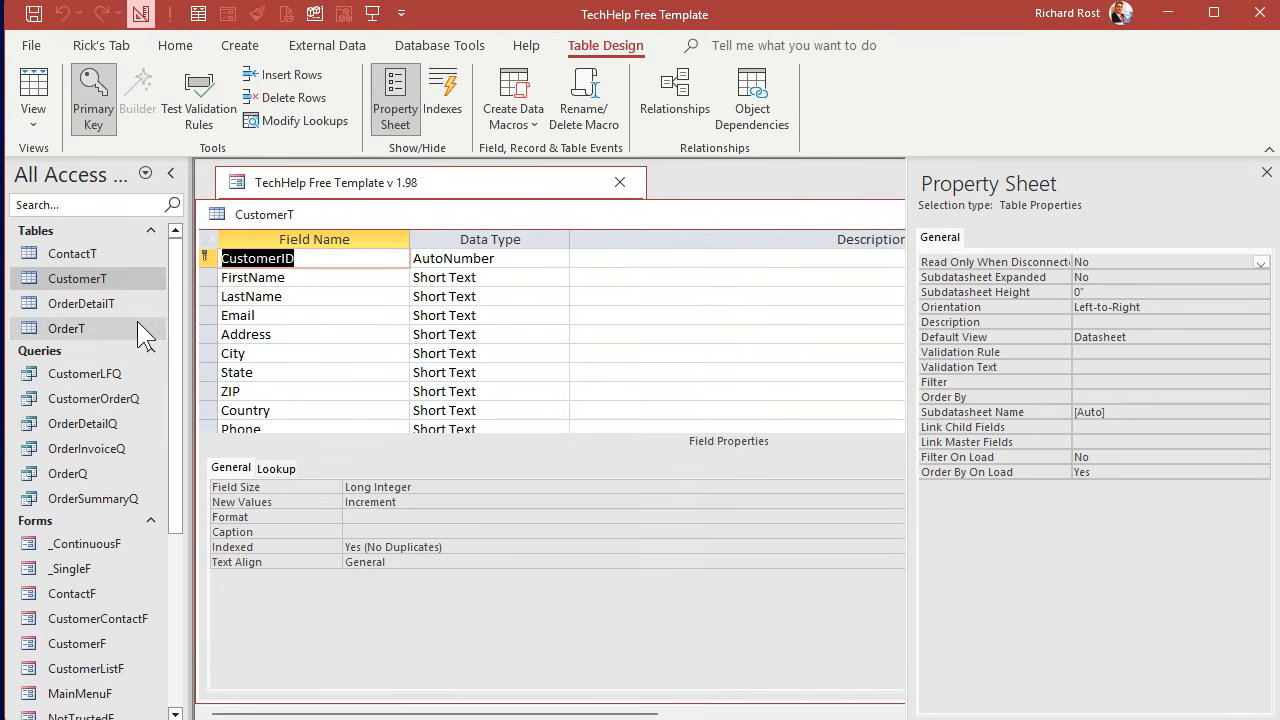
pyautogui.click(110, 44)
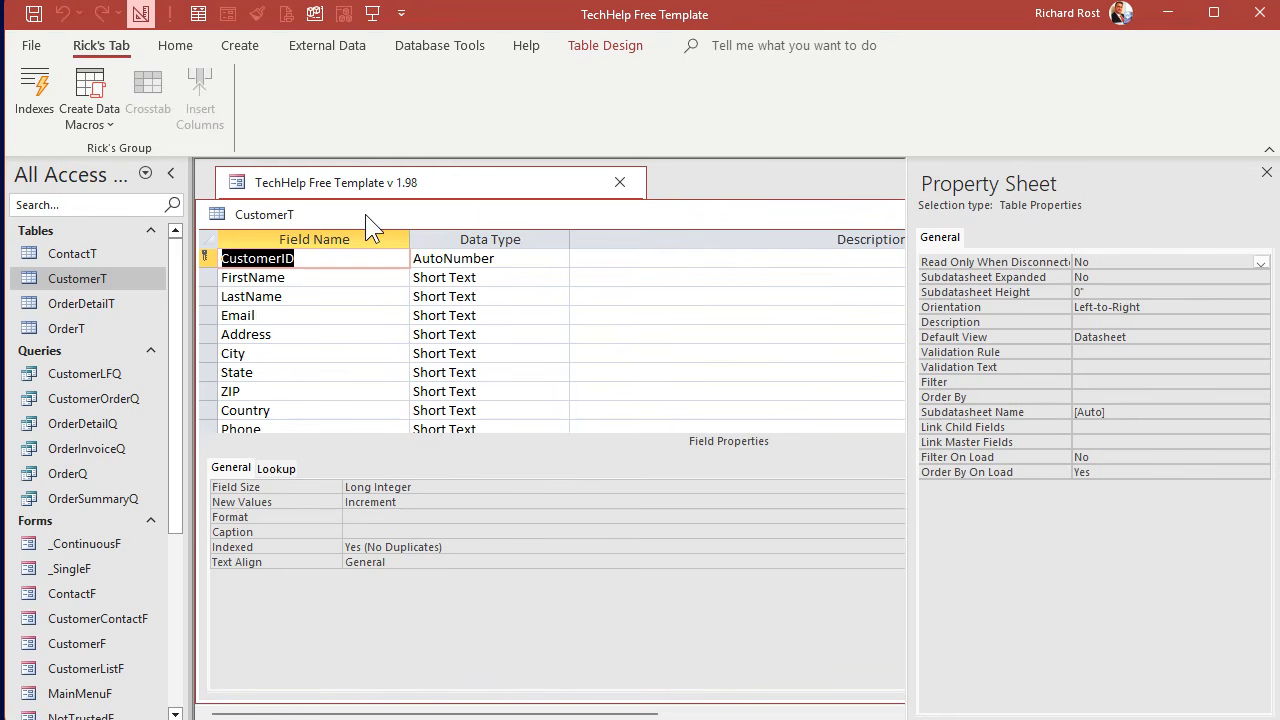
# Step: Reopen the ribbon customization options and disable the External Data, Database Tools and Source Control main tabs
pyautogui.rightClick(95, 49)
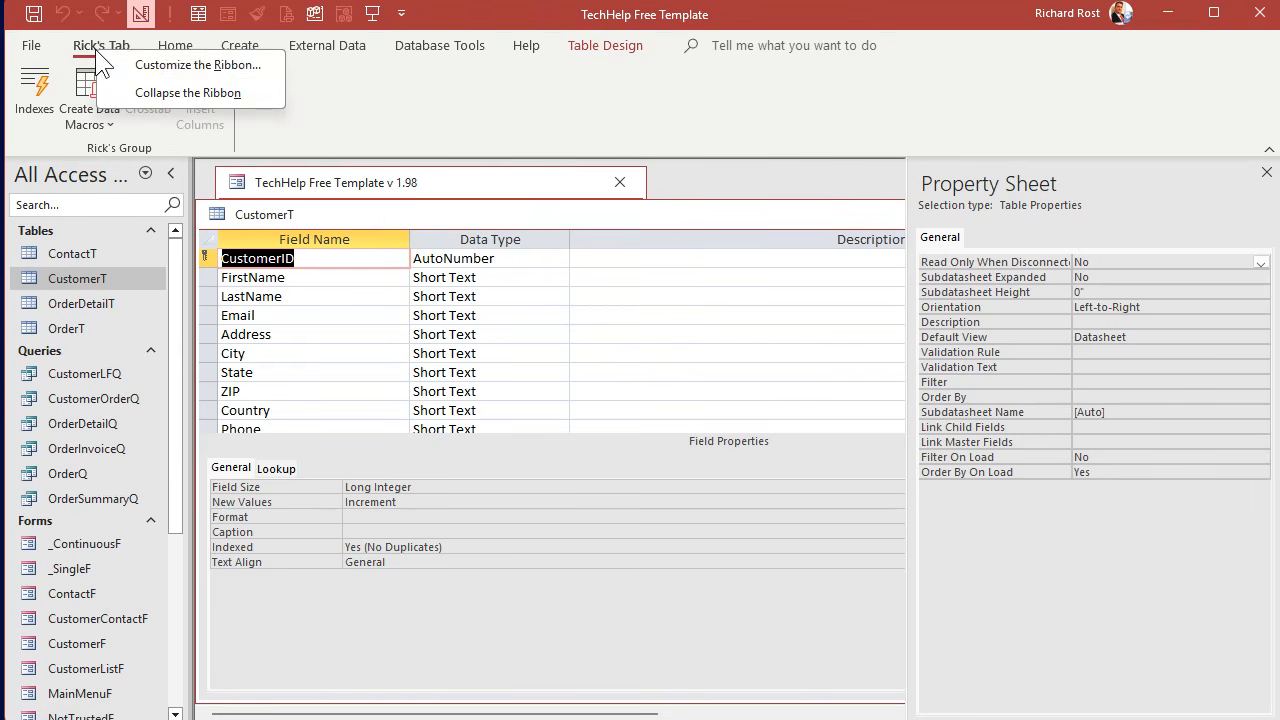
pyautogui.click(197, 66)
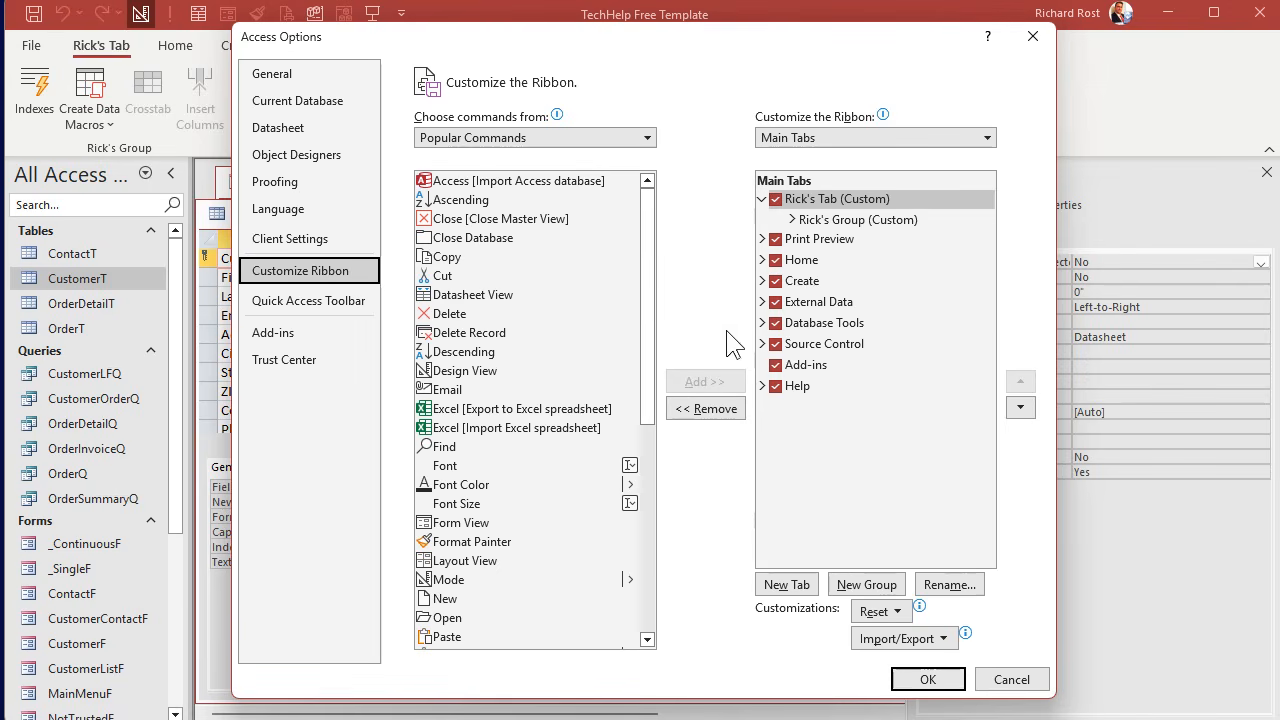
pyautogui.click(775, 301)
pyautogui.click(776, 322)
pyautogui.click(776, 343)
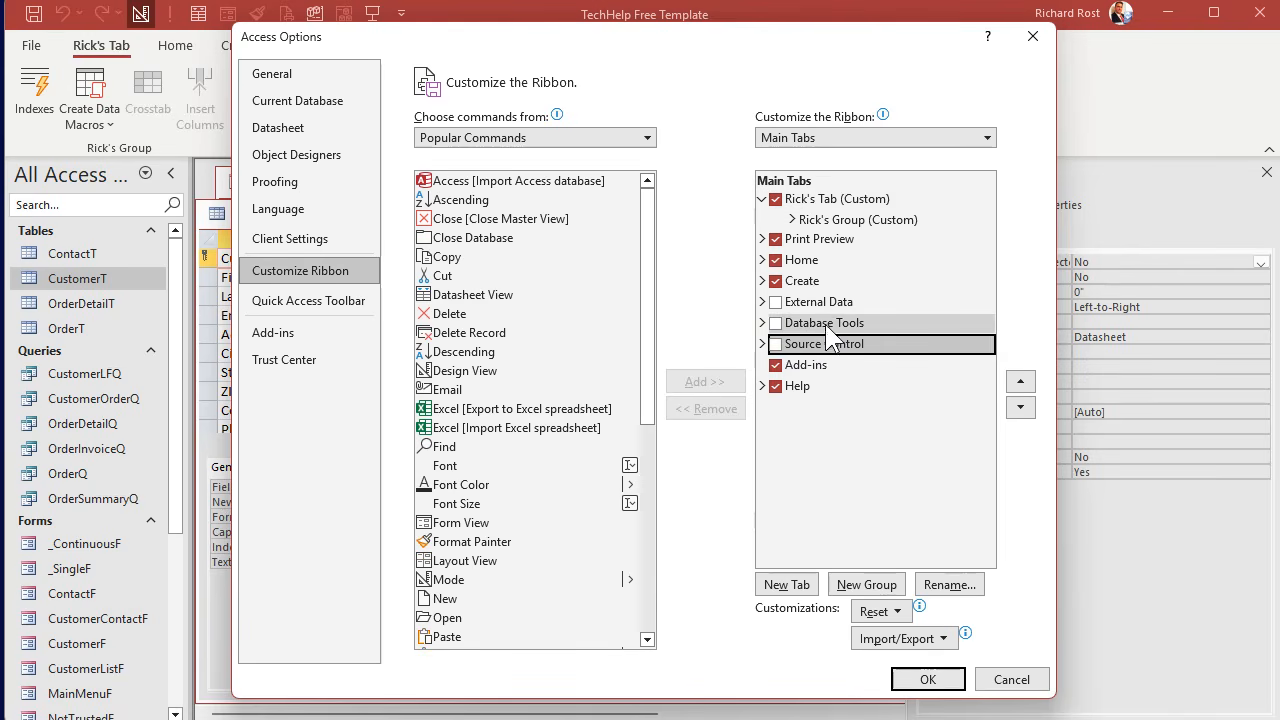
# Step: Apply the hidden-tab settings, reopen the ribbon customization options, and re-enable the External Data, Database Tools and Source Control main tabs
pyautogui.click(920, 670)
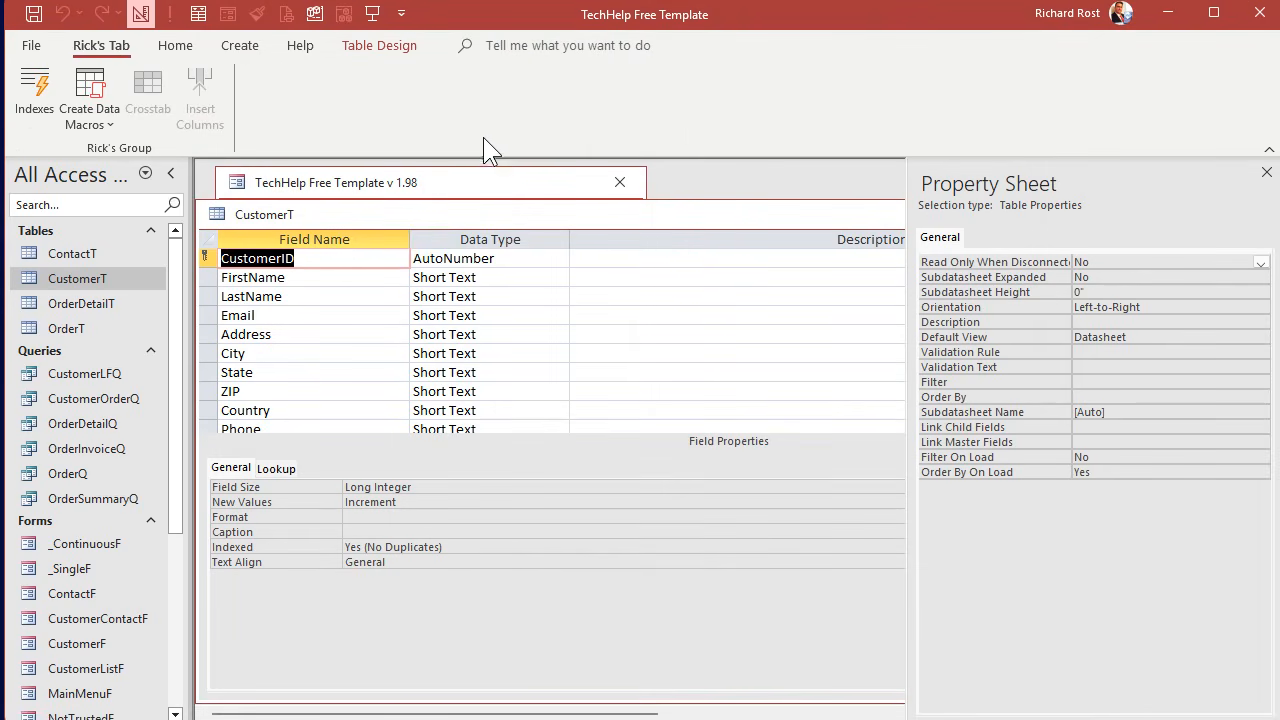
pyautogui.rightClick(98, 40)
pyautogui.click(166, 59)
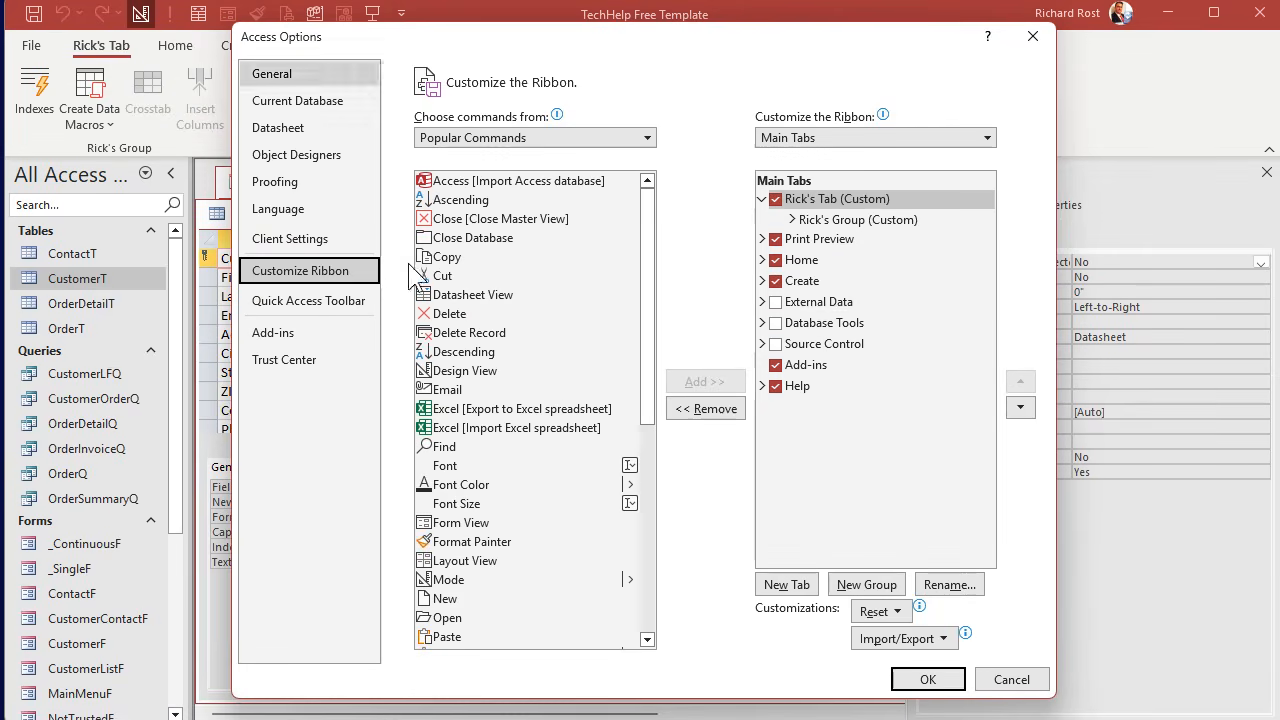
pyautogui.click(776, 302)
pyautogui.click(776, 323)
pyautogui.click(776, 344)
pyautogui.click(926, 680)
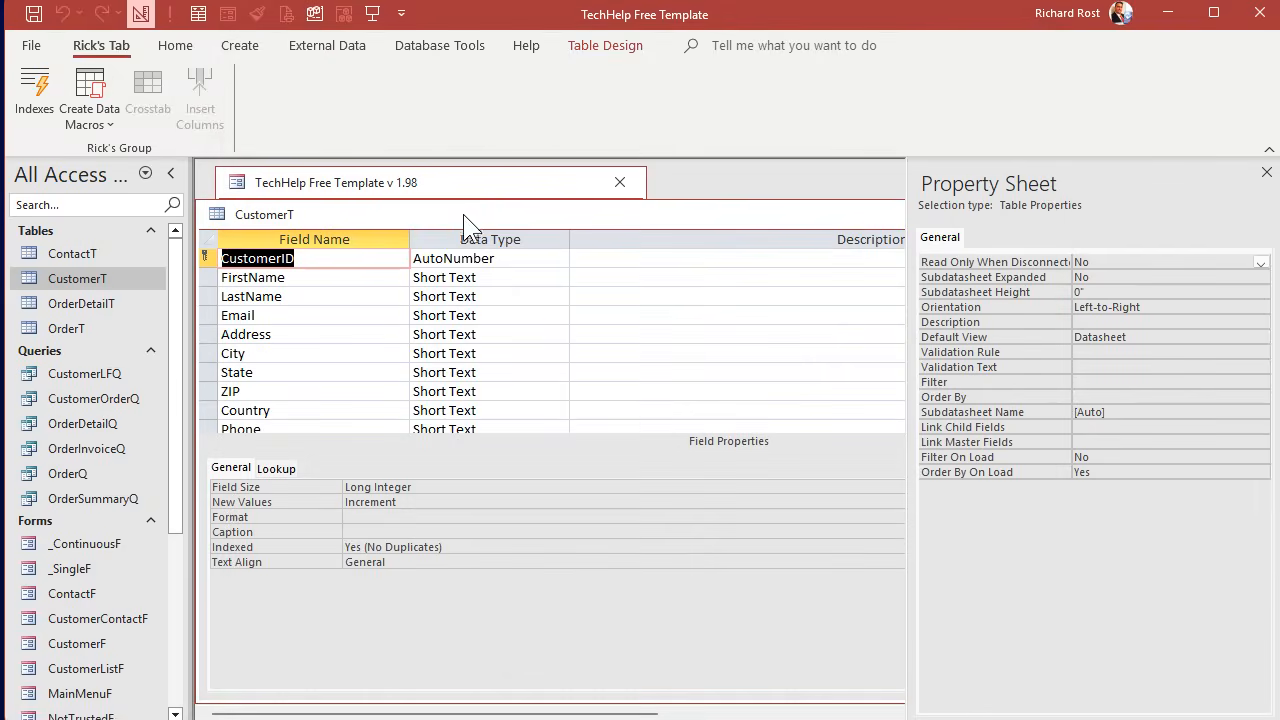
# Step: Reopen the ribbon customization options and examine the Create tab's groups and the commands in its Templates group
pyautogui.rightClick(123, 45)
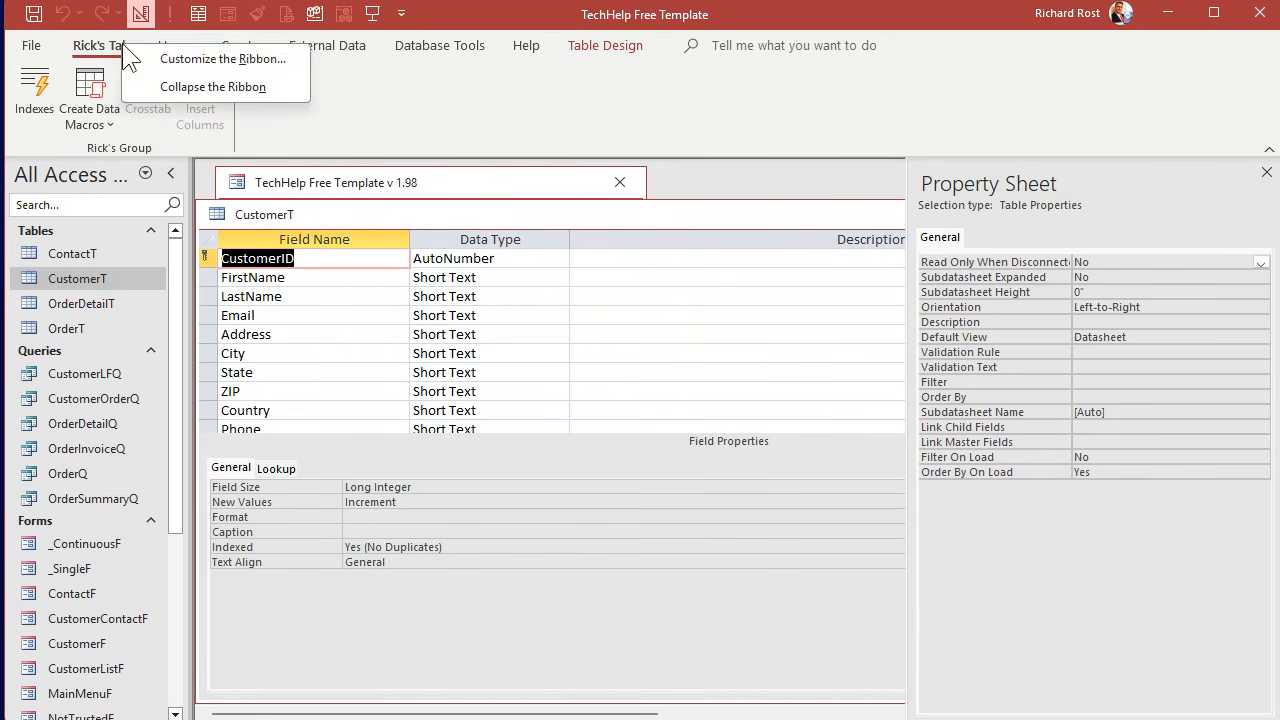
pyautogui.click(175, 58)
pyautogui.click(794, 283)
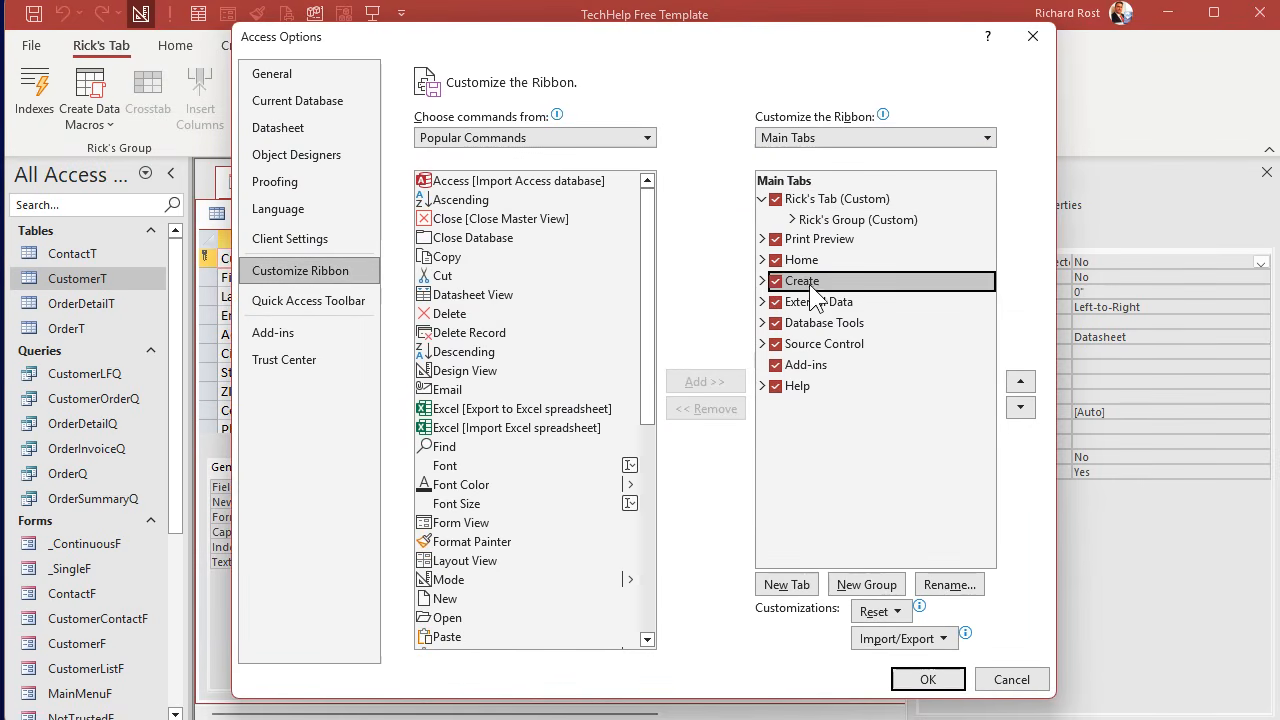
pyautogui.click(762, 281)
pyautogui.click(824, 303)
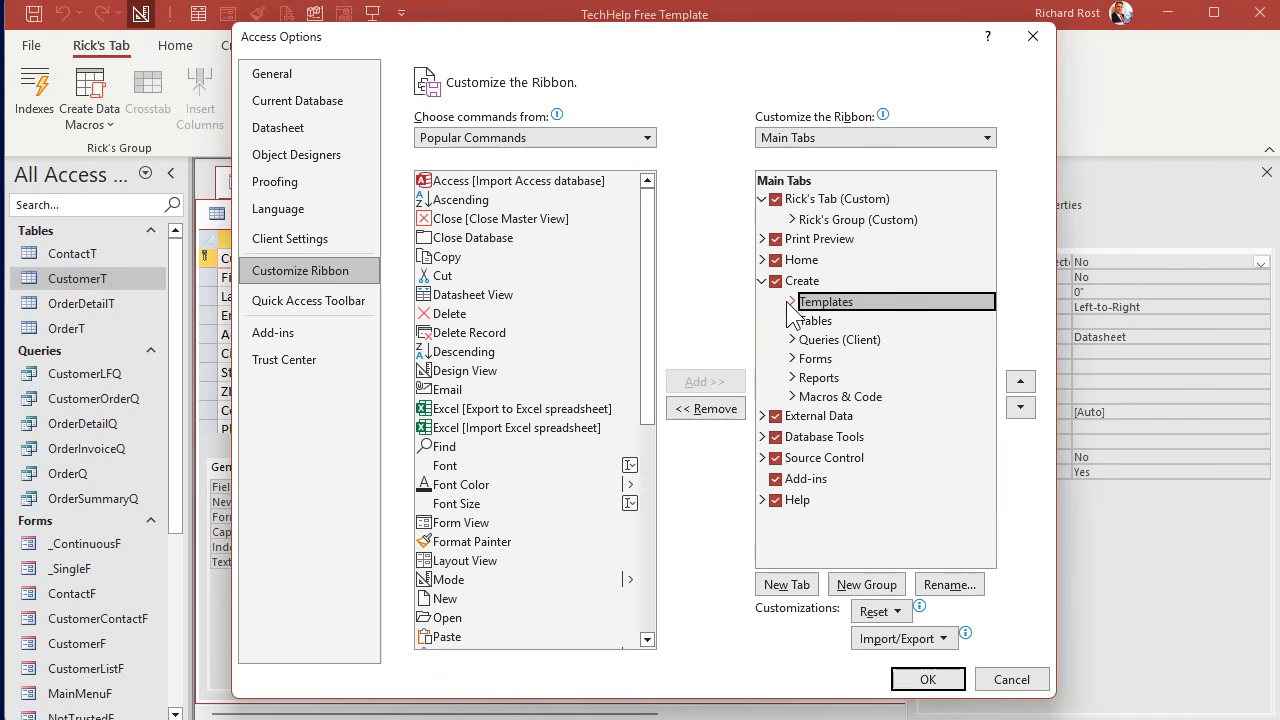
pyautogui.click(791, 302)
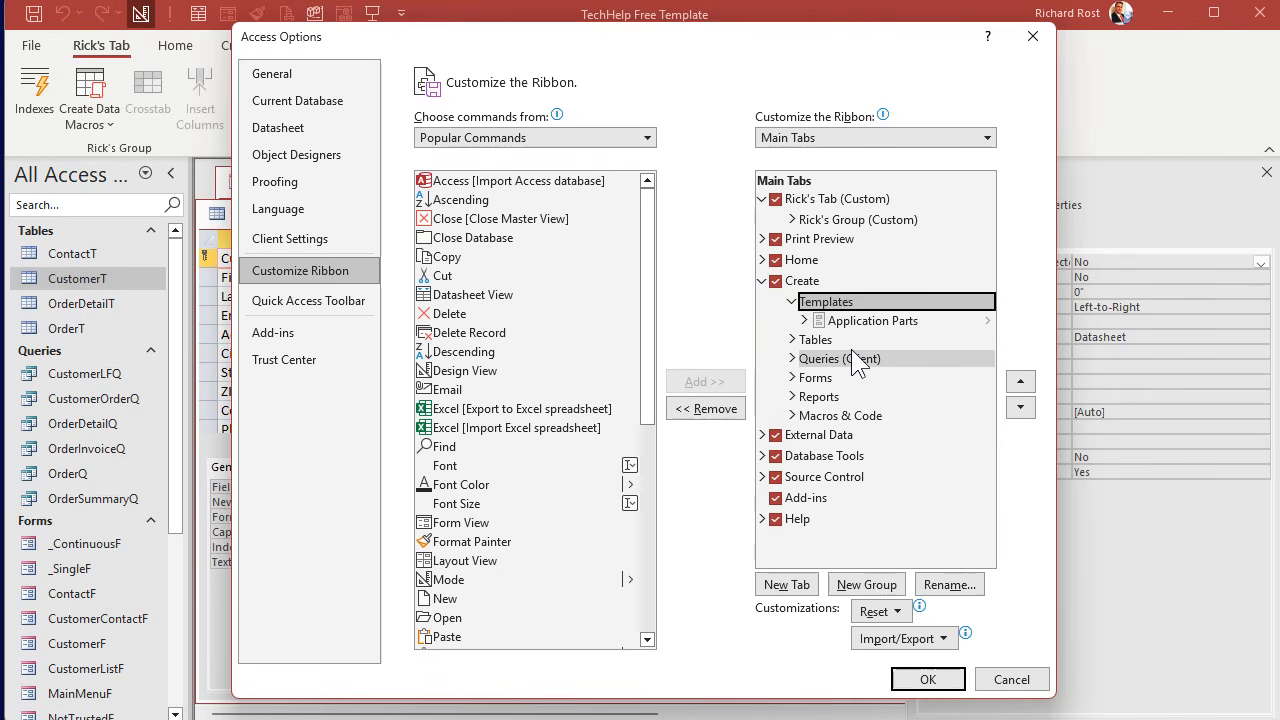
# Step: Try to add the Cut command to the Home tab's built-in Views group, and collapse the expanded Home and Create tabs
pyautogui.click(762, 261)
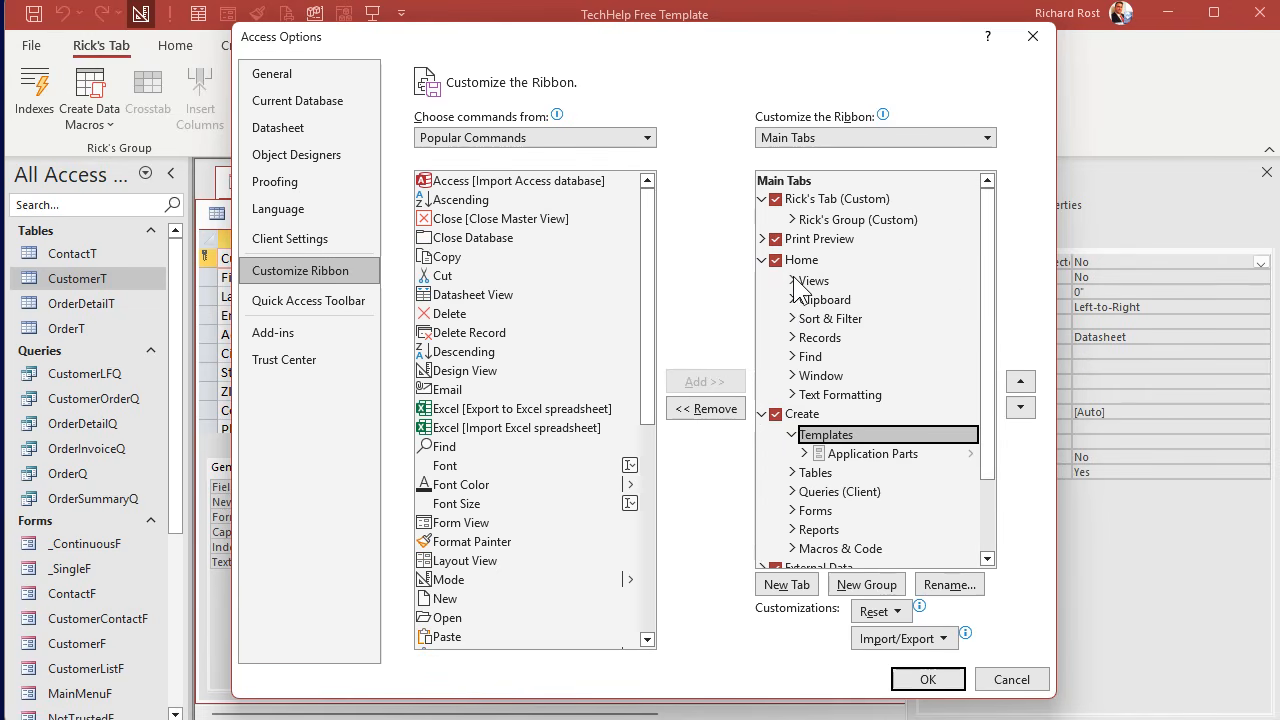
pyautogui.click(792, 281)
pyautogui.click(470, 276)
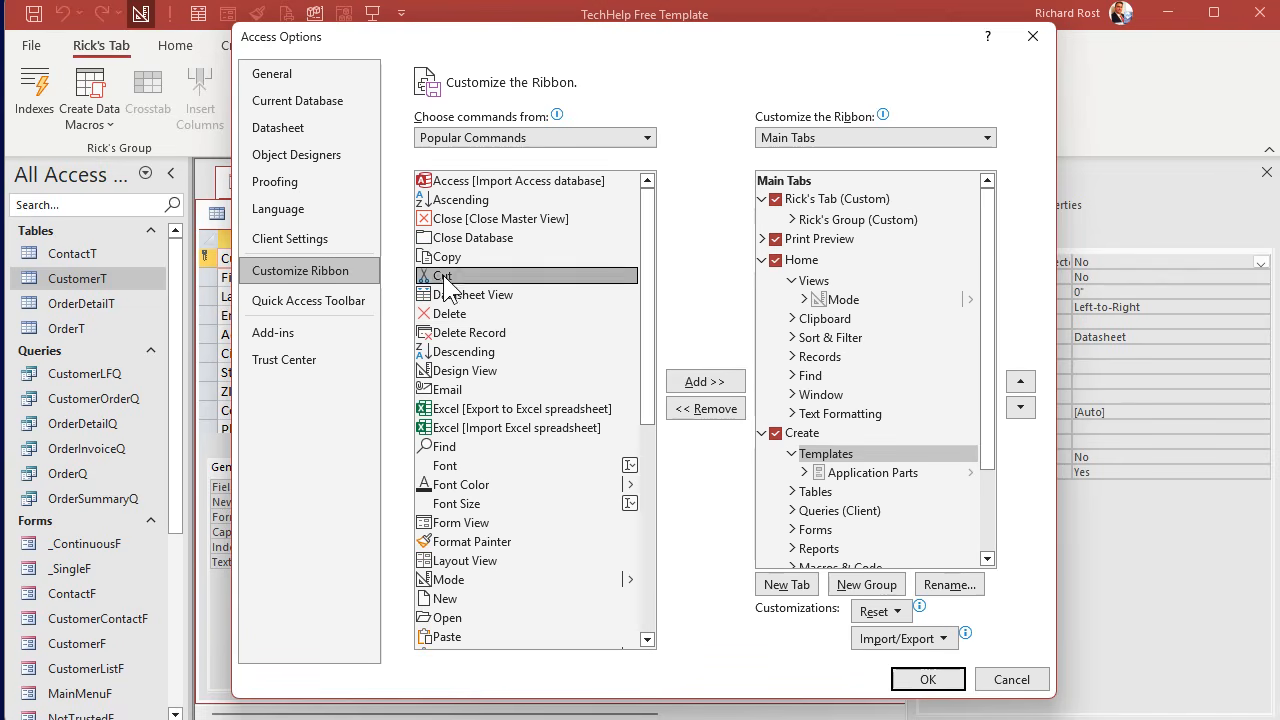
pyautogui.click(831, 280)
pyautogui.click(710, 382)
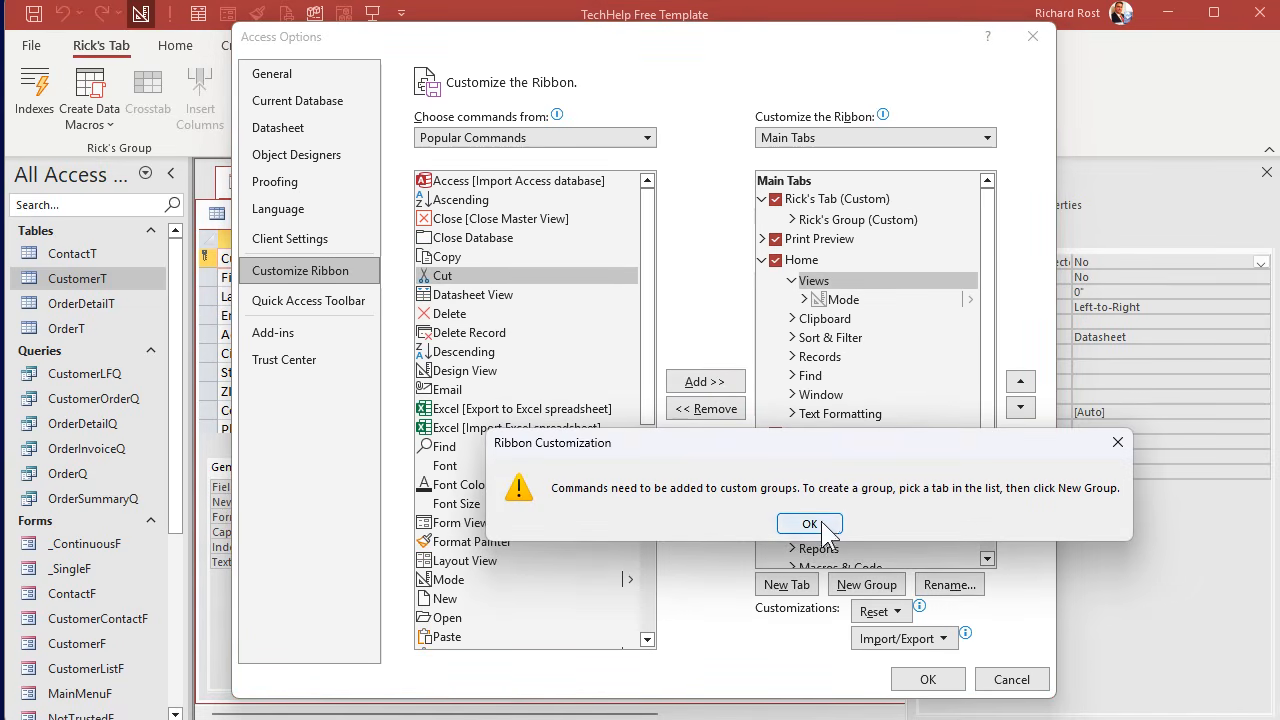
pyautogui.click(809, 523)
pyautogui.click(762, 259)
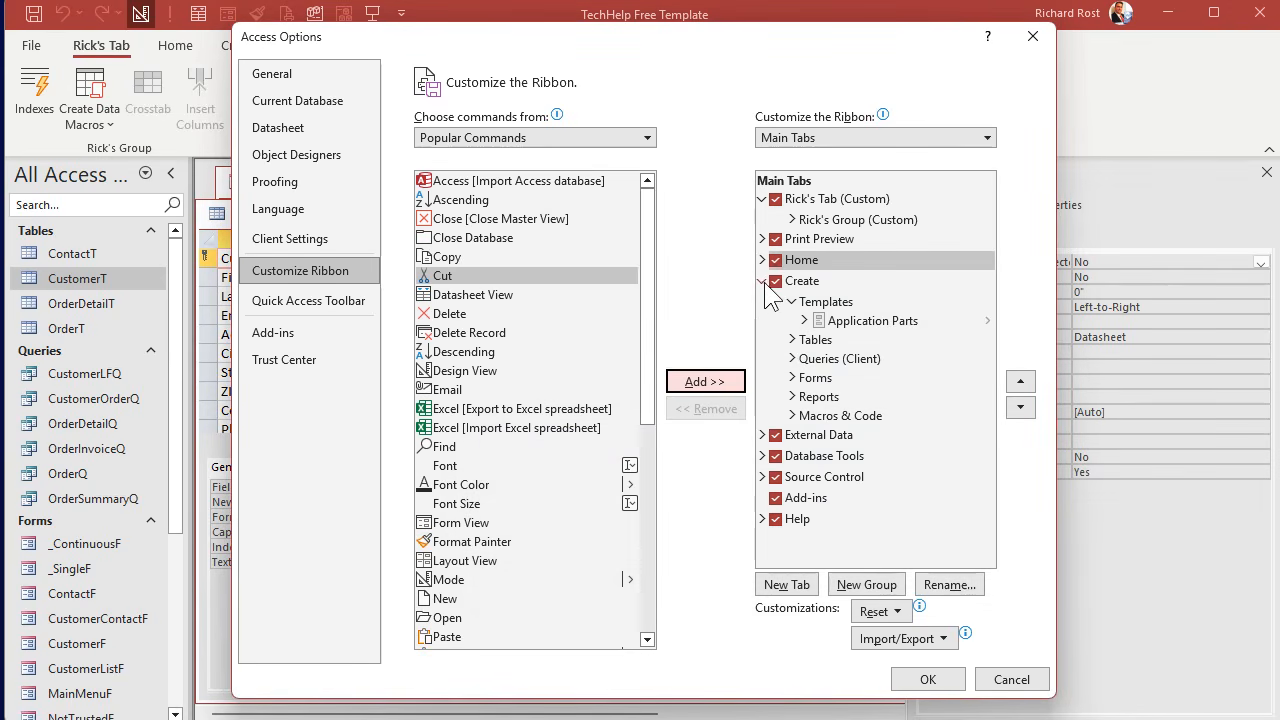
pyautogui.click(762, 280)
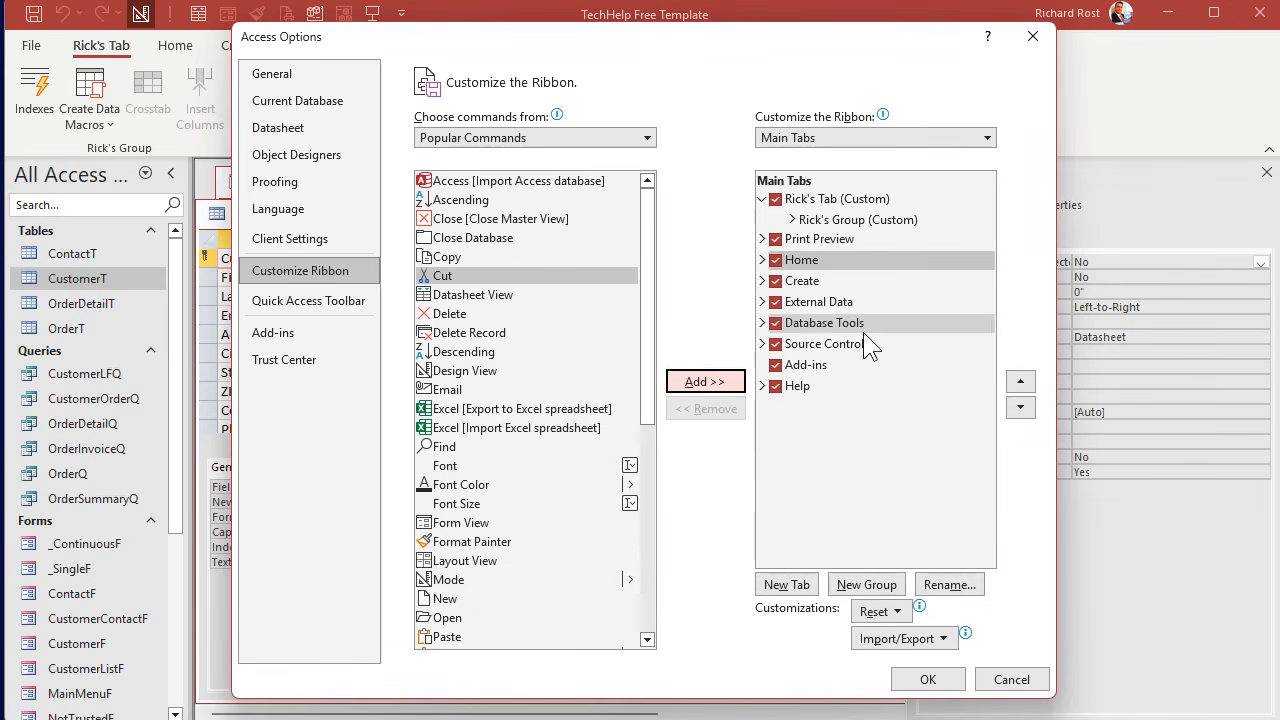